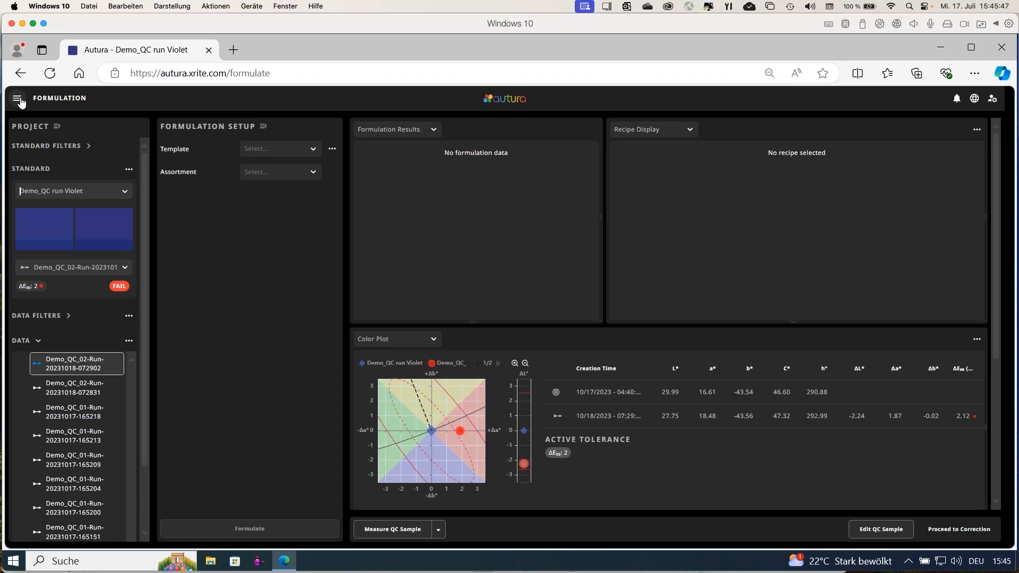
Open the Configuration area and inspect the default ΔE tolerance value in the Colorimetry settings.
{"action": "left_click", "coordinate": [20, 100]}
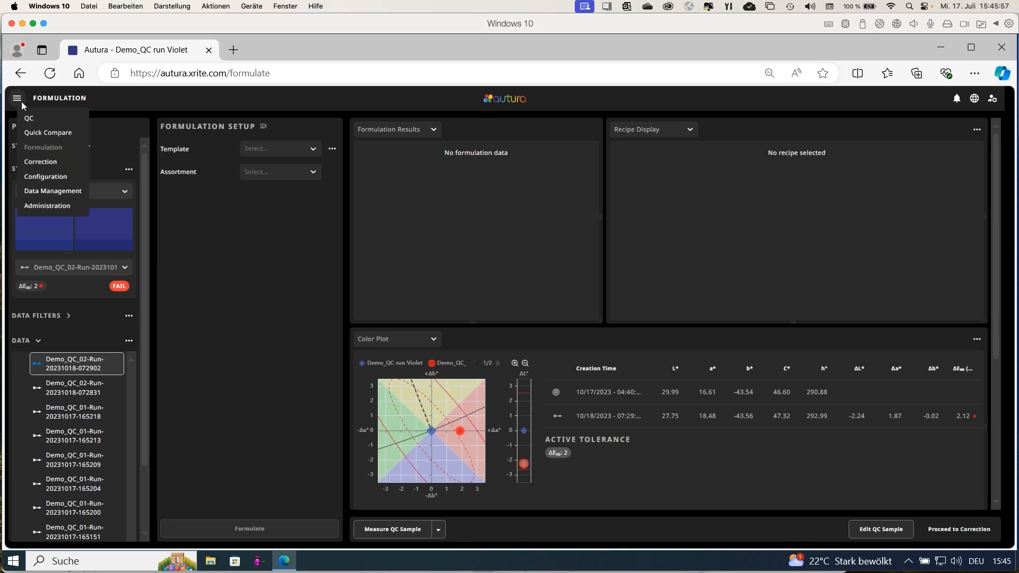
{"action": "left_click", "coordinate": [48, 177]}
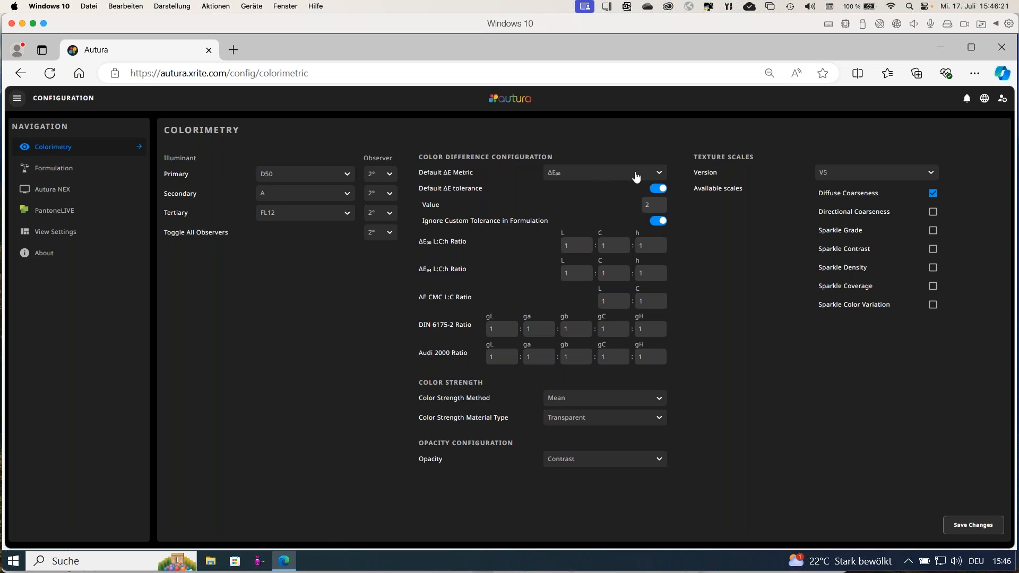
{"action": "left_click_drag", "start_coordinate": [653, 206], "coordinate": [636, 208]}
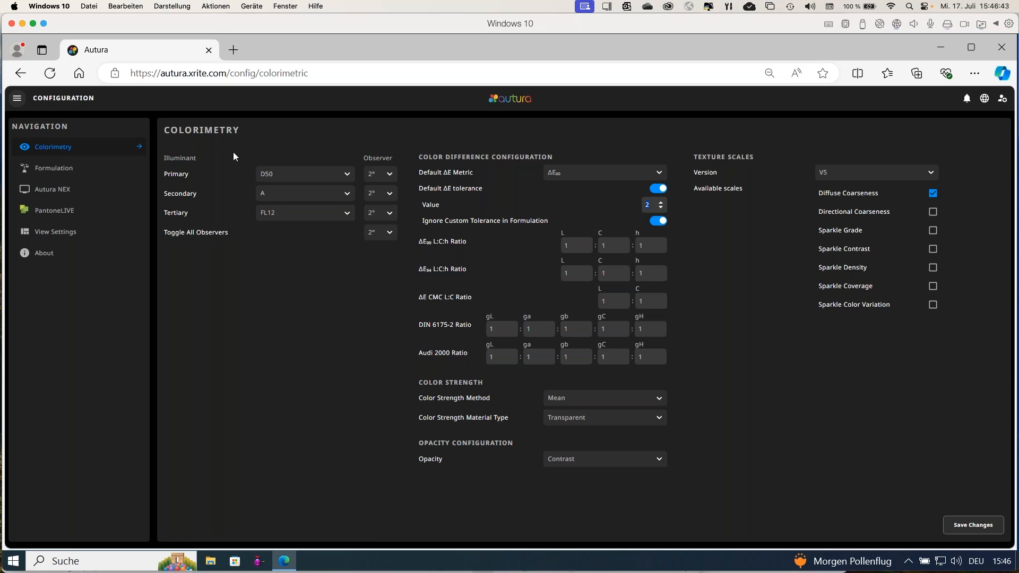
Open the Formulation configuration and display the formula of the custom sorting metric Teststation1.
{"action": "left_click", "coordinate": [52, 169]}
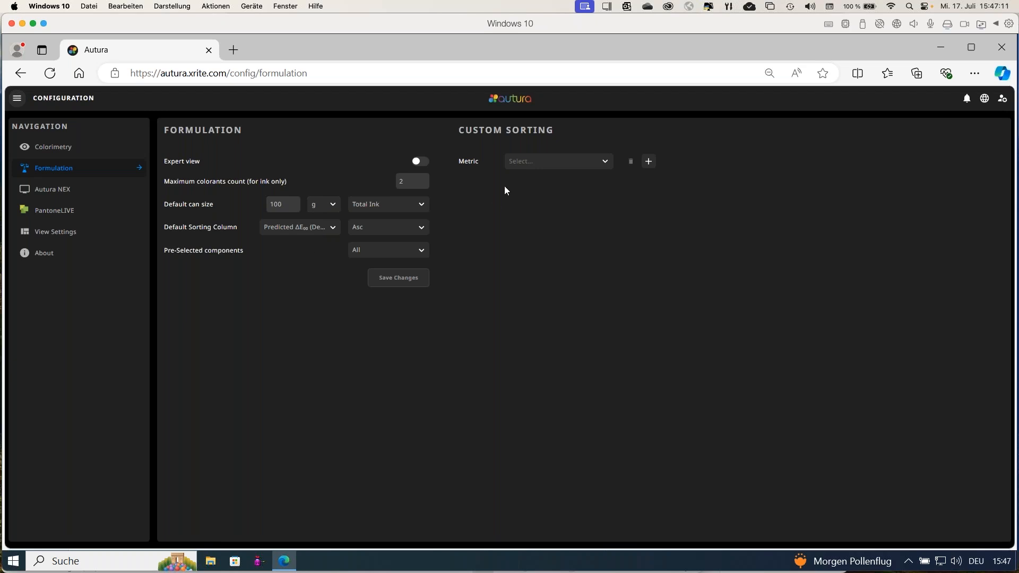
{"action": "left_click", "coordinate": [544, 164]}
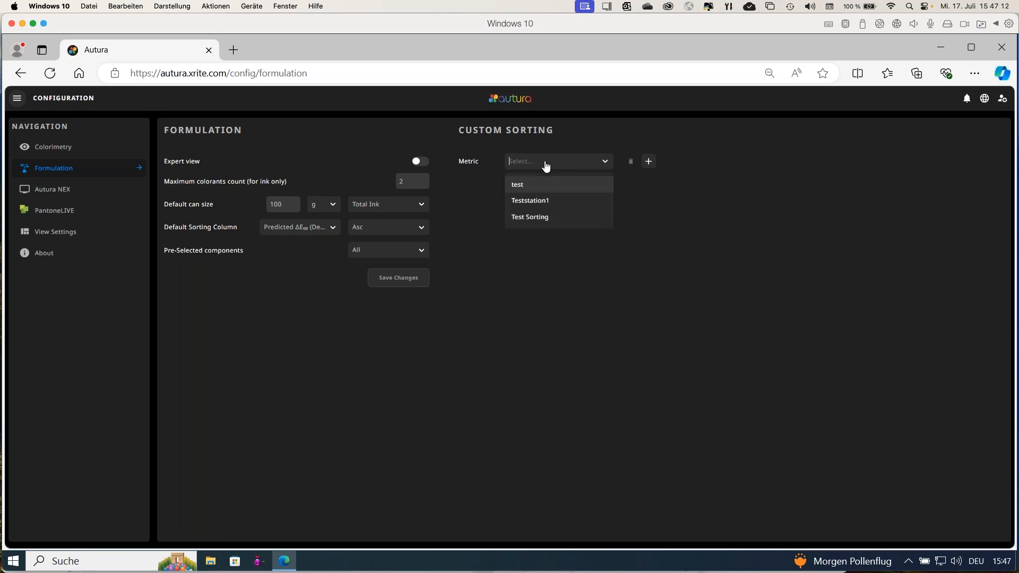
{"action": "left_click", "coordinate": [545, 200]}
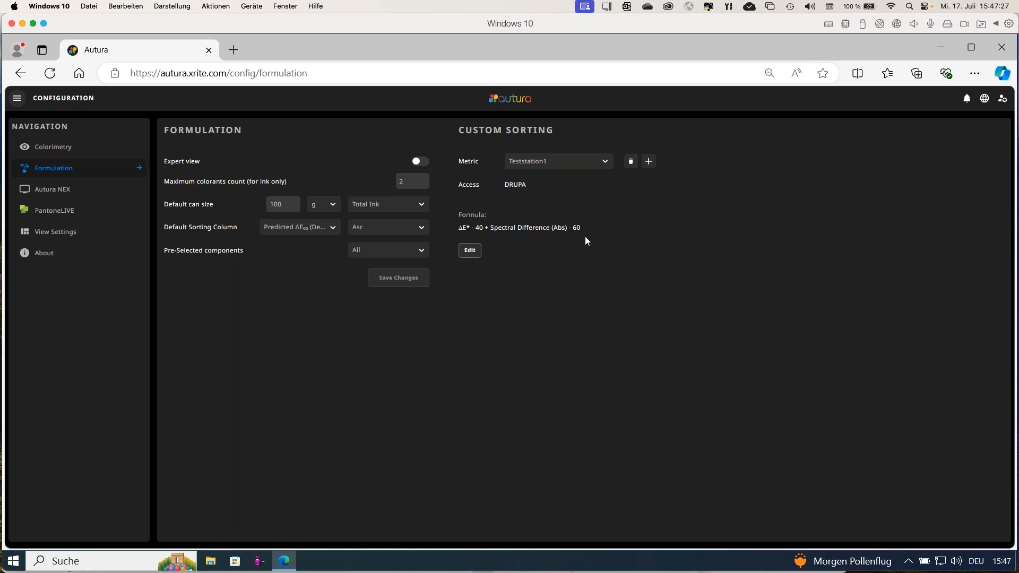
Review the Autura NEX configuration and the user types offered for the PantoneLIVE connection.
{"action": "left_click", "coordinate": [69, 197]}
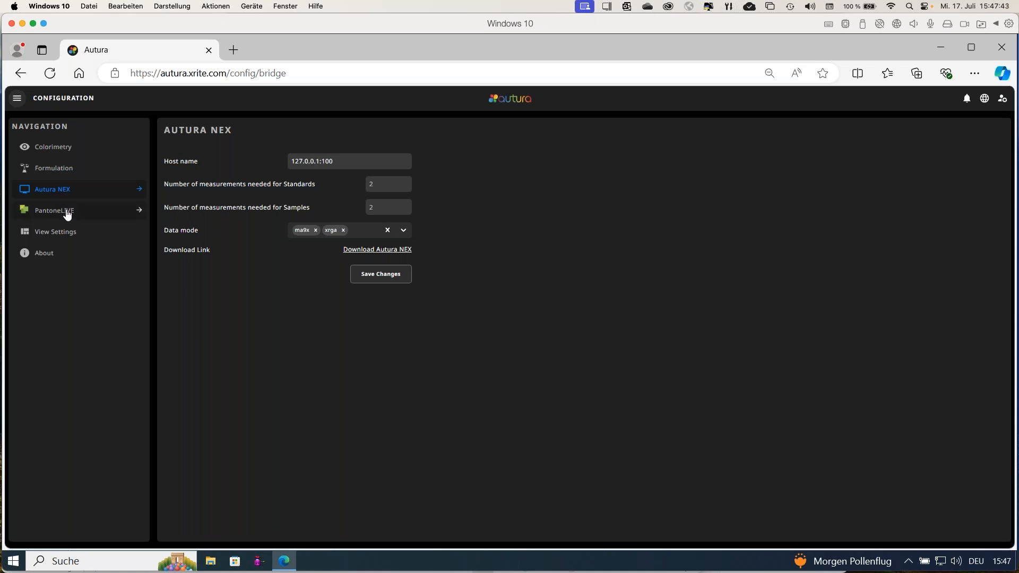
{"action": "left_click", "coordinate": [67, 215]}
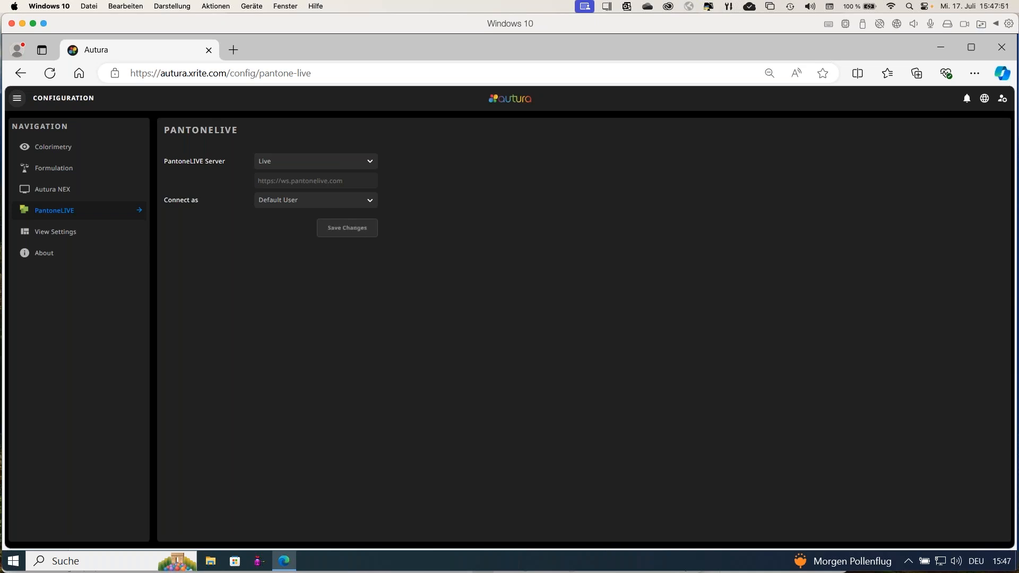
{"action": "left_click", "coordinate": [284, 205]}
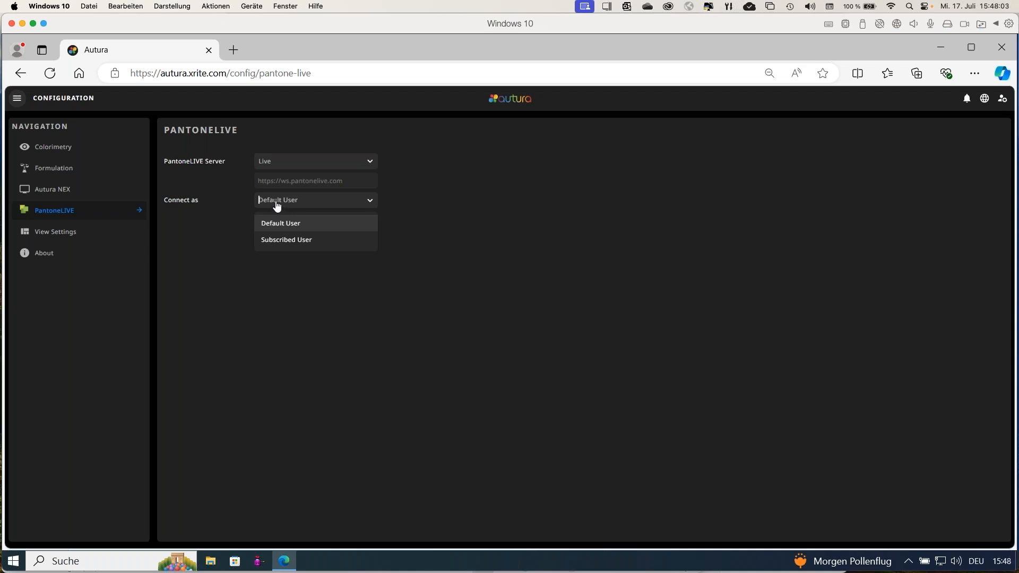
Switch to Data Management and check which data types can be listed under Data Objects.
{"action": "left_click", "coordinate": [17, 99]}
{"action": "left_click", "coordinate": [17, 98]}
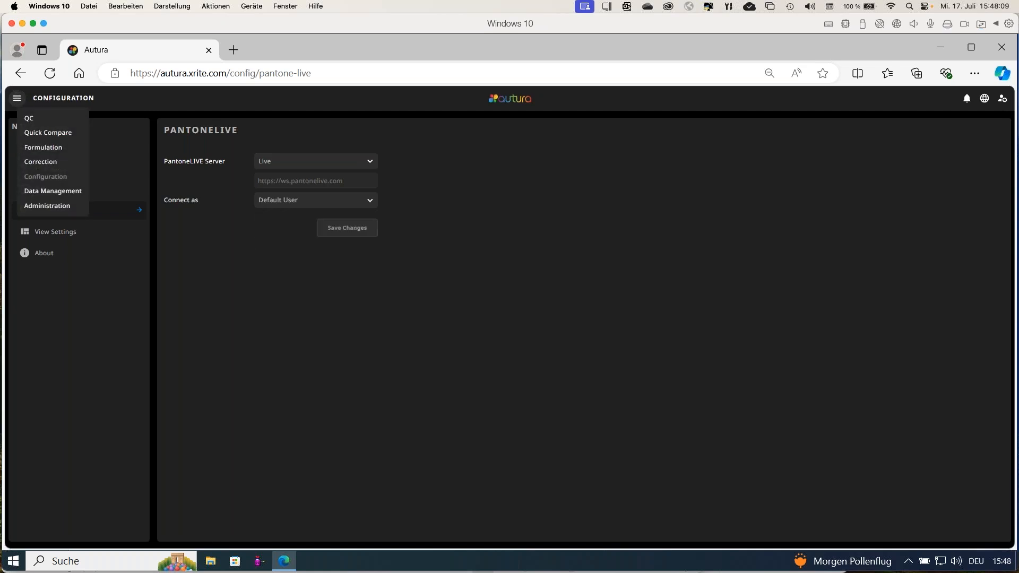
{"action": "left_click", "coordinate": [49, 193]}
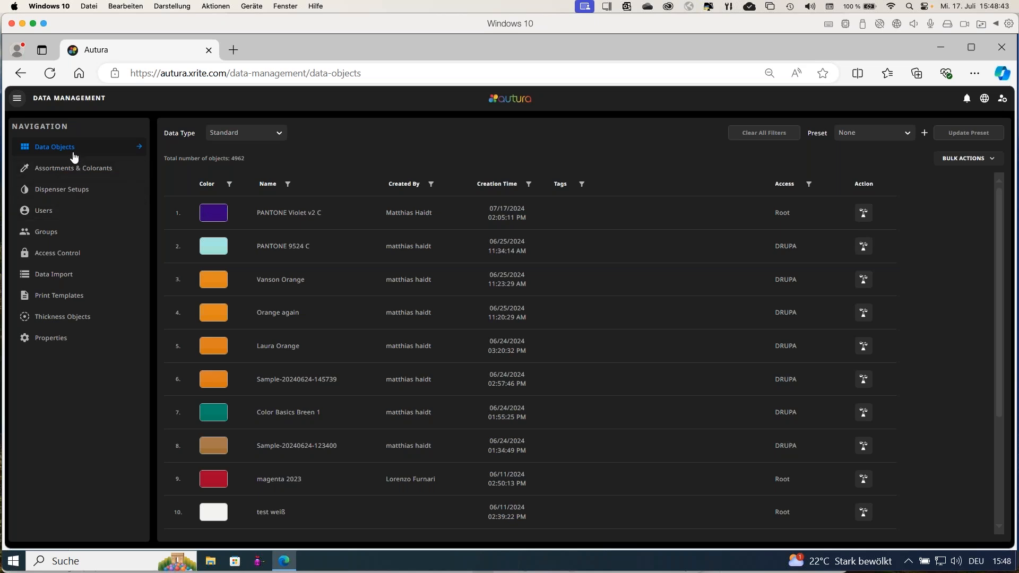
{"action": "left_click", "coordinate": [282, 138]}
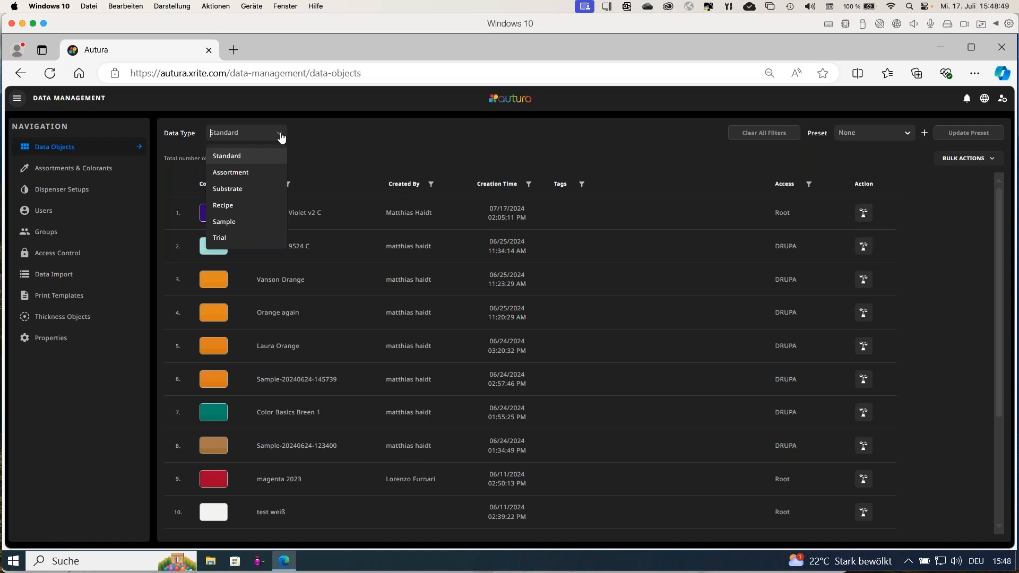
{"action": "left_click", "coordinate": [311, 139]}
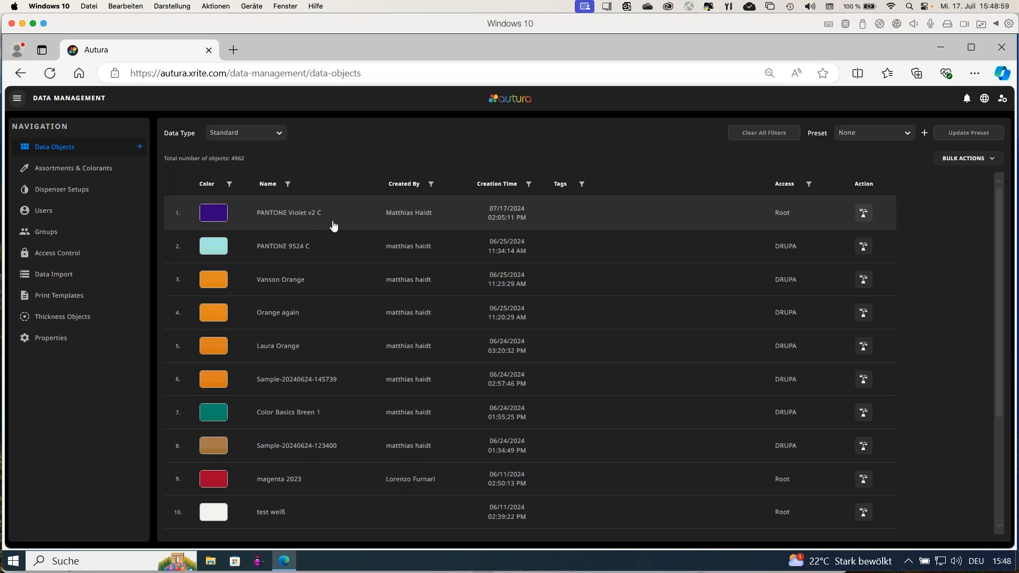
Filter the standards by the name 485 and open the Drupa-tagged PANTONE 485 C in Formulation.
{"action": "left_click", "coordinate": [288, 185]}
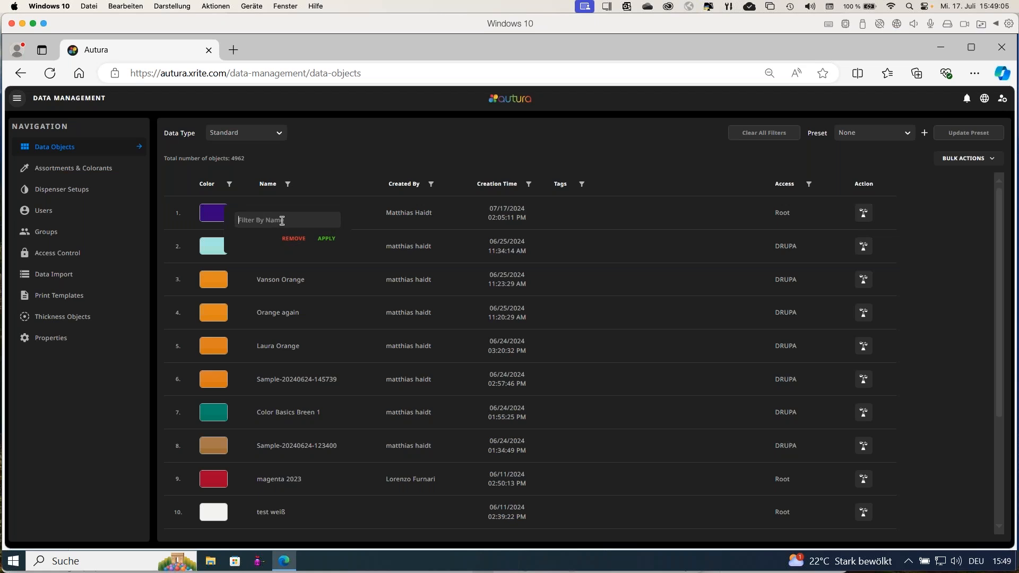
{"action": "type", "text": "485"}
{"action": "left_click", "coordinate": [327, 238]}
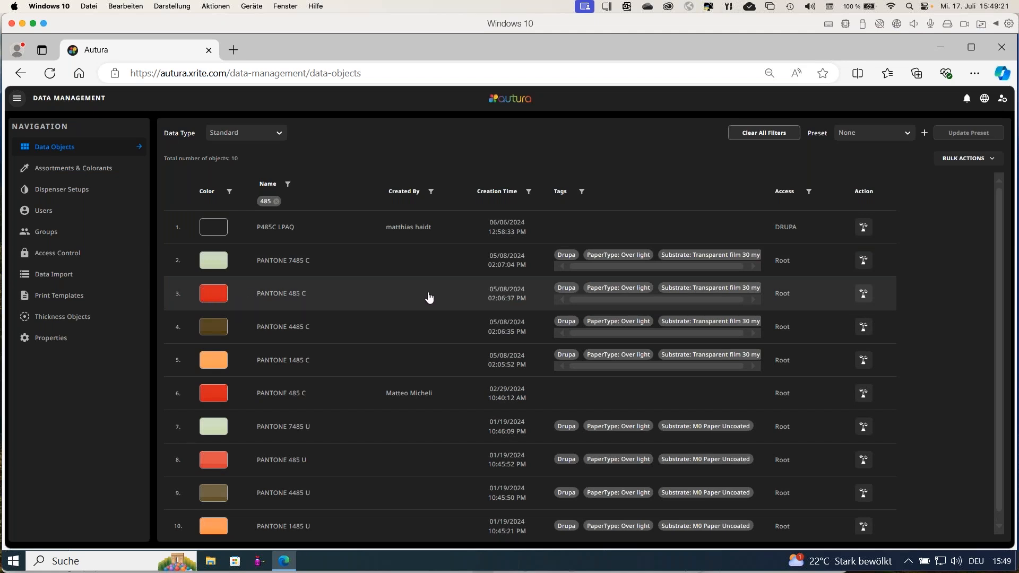
{"action": "left_click", "coordinate": [864, 294]}
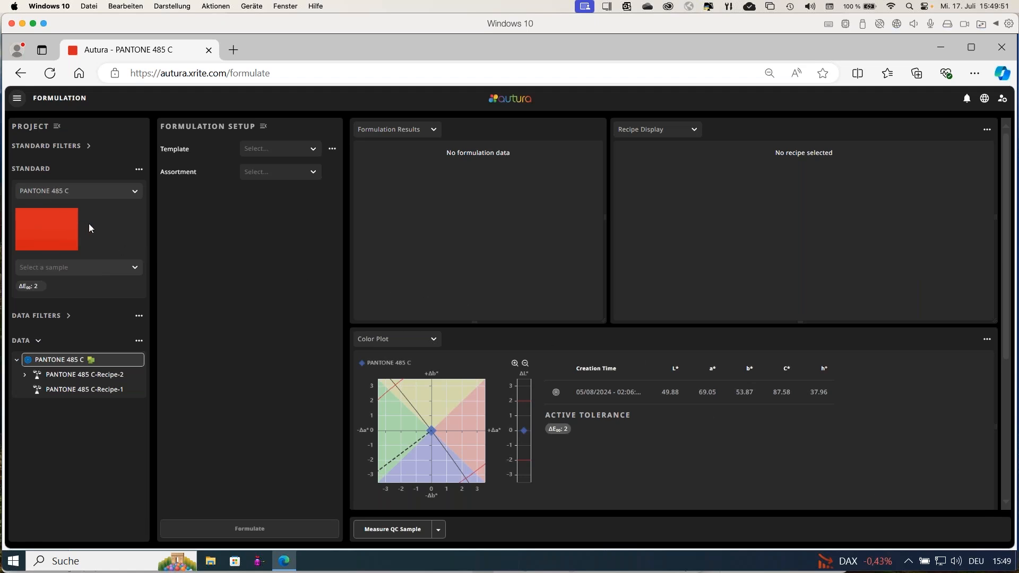
Choose the assortment Flexo/gravure printing incl colorant elements (M0, Transparent Film) and view the available recipe output types.
{"action": "left_click", "coordinate": [290, 177]}
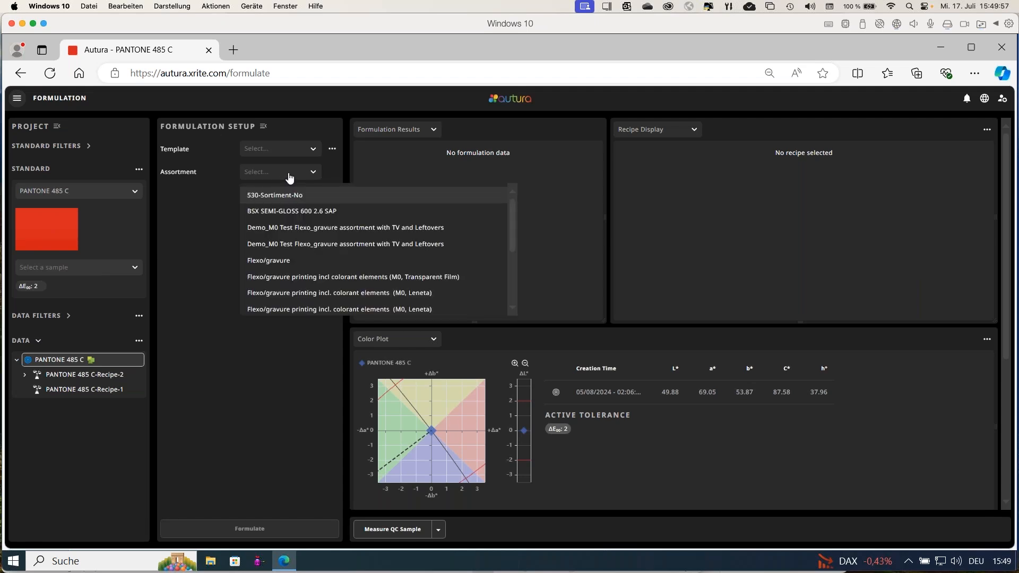
{"action": "left_click", "coordinate": [288, 277]}
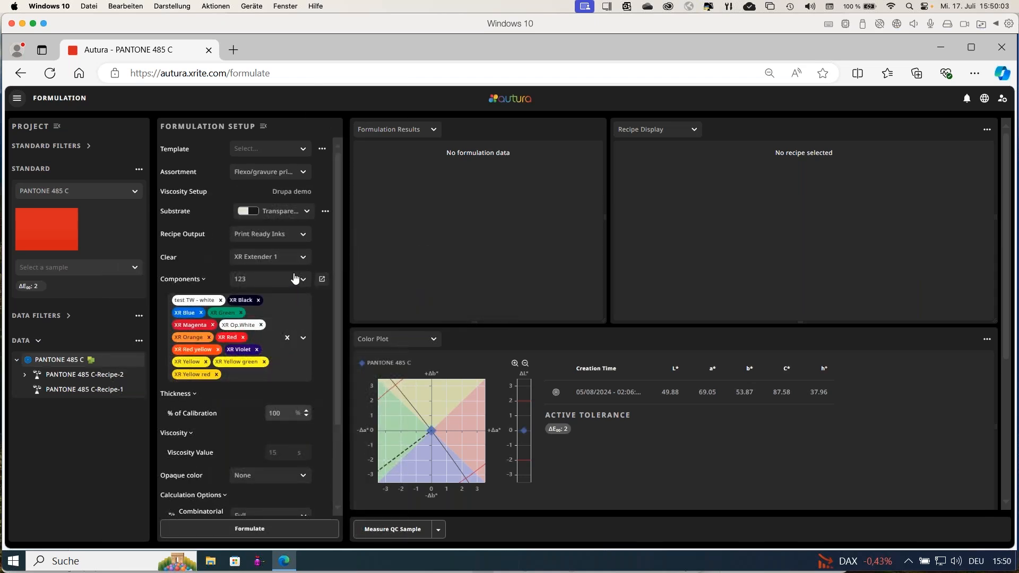
{"action": "left_click", "coordinate": [299, 237]}
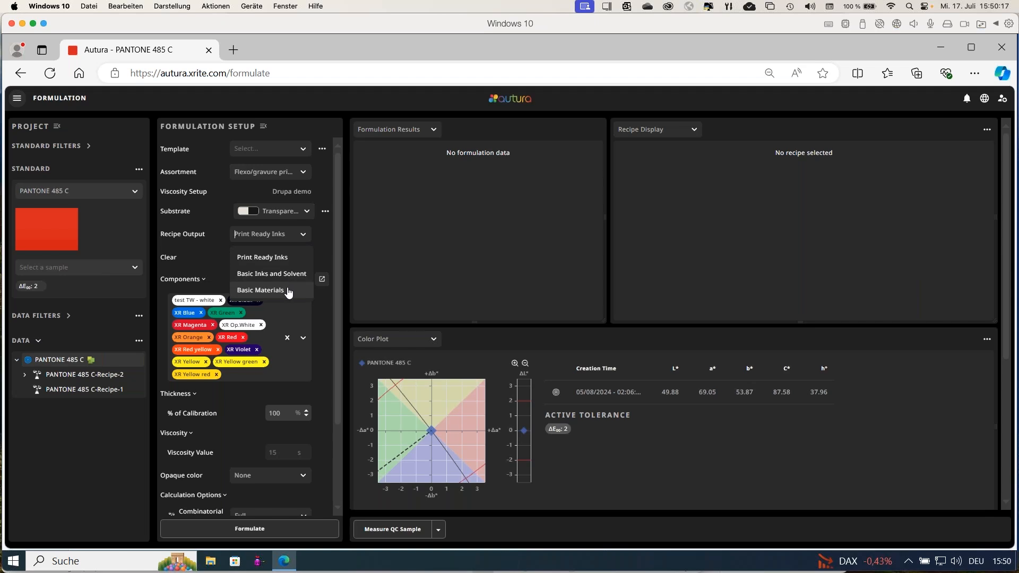
{"action": "left_click", "coordinate": [328, 246]}
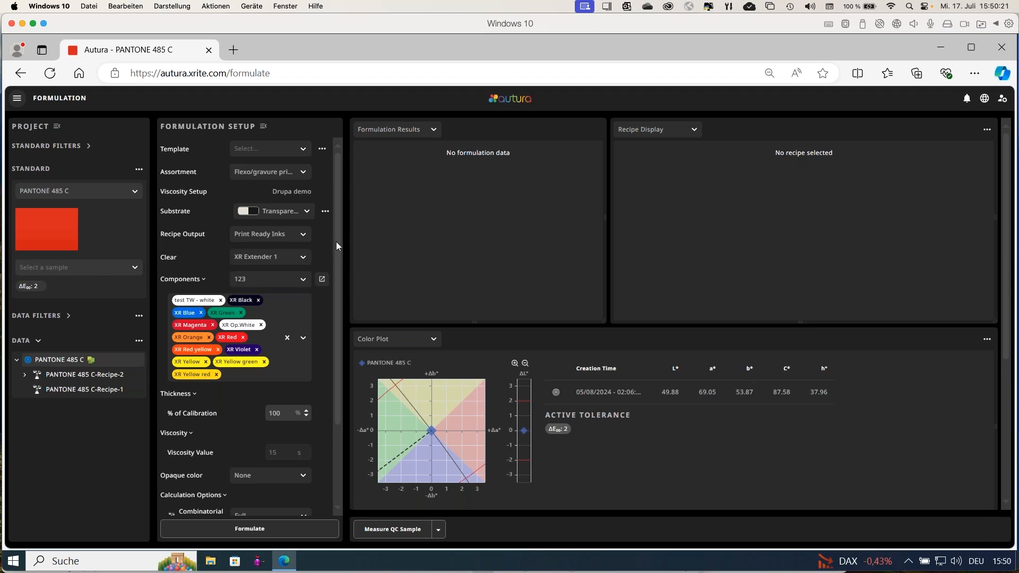
Switch the component group to k111 and back to 123, and look over the calculation options.
{"action": "left_click_drag", "start_coordinate": [339, 245], "coordinate": [336, 292]}
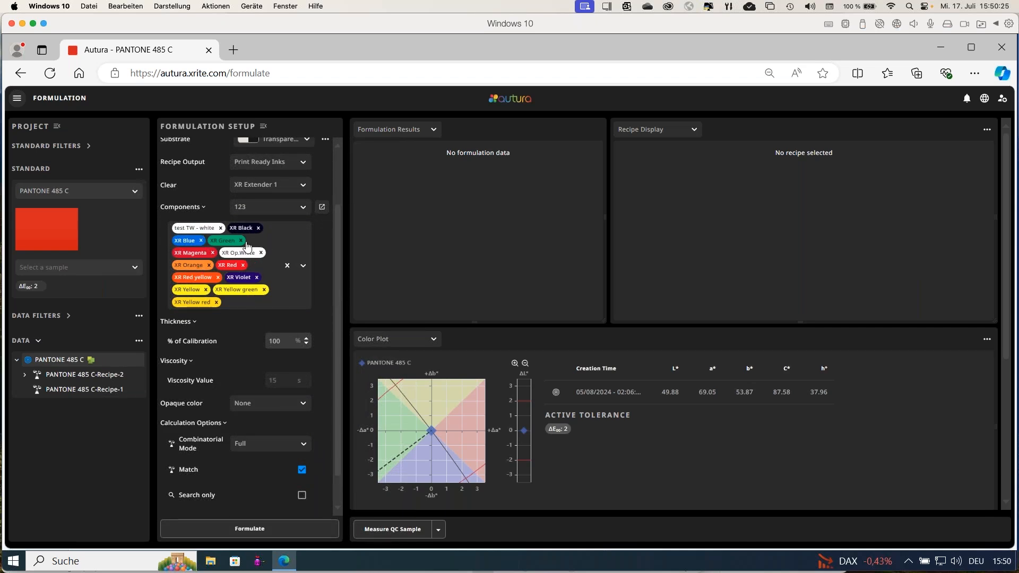
{"action": "left_click", "coordinate": [276, 211]}
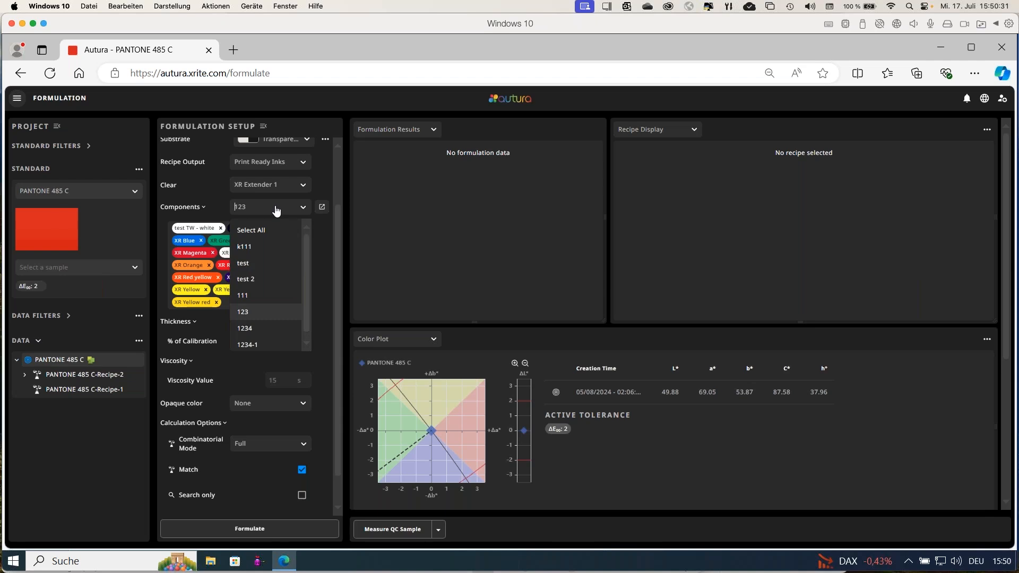
{"action": "left_click", "coordinate": [277, 212]}
{"action": "left_click", "coordinate": [276, 211]}
{"action": "left_click", "coordinate": [258, 249]}
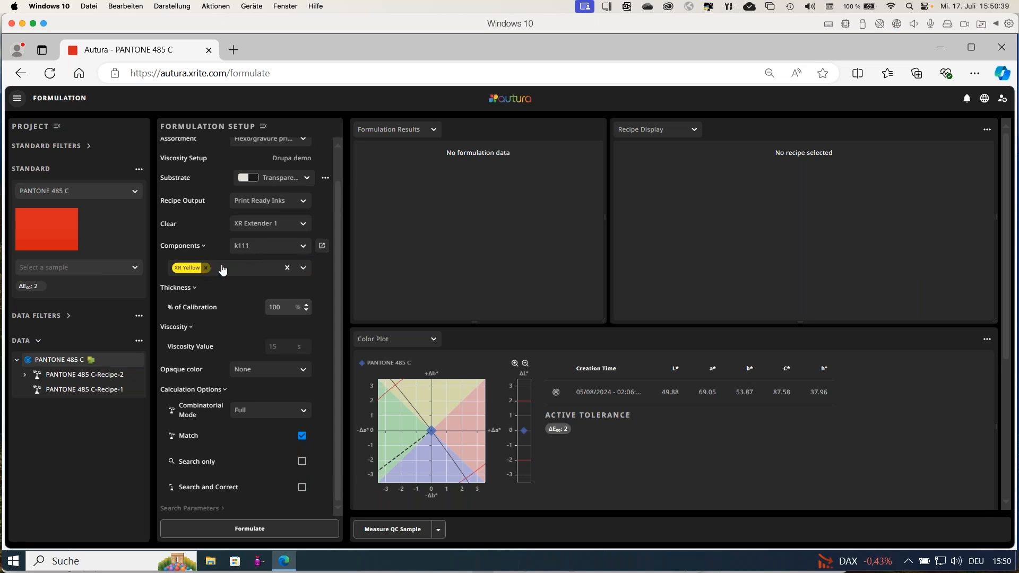
{"action": "left_click", "coordinate": [274, 249]}
{"action": "left_click", "coordinate": [260, 270]}
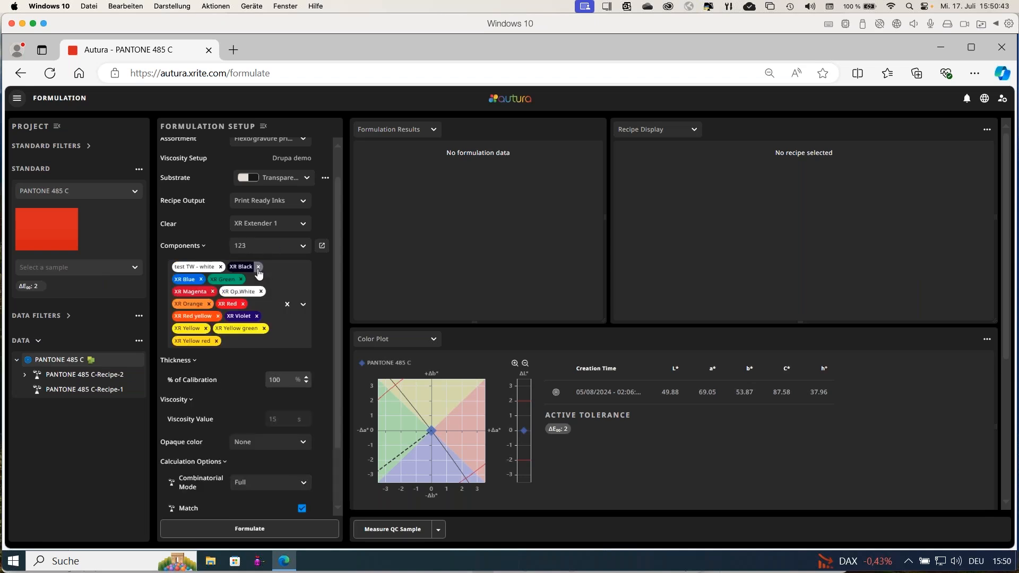
{"action": "left_click_drag", "start_coordinate": [337, 259], "coordinate": [337, 320]}
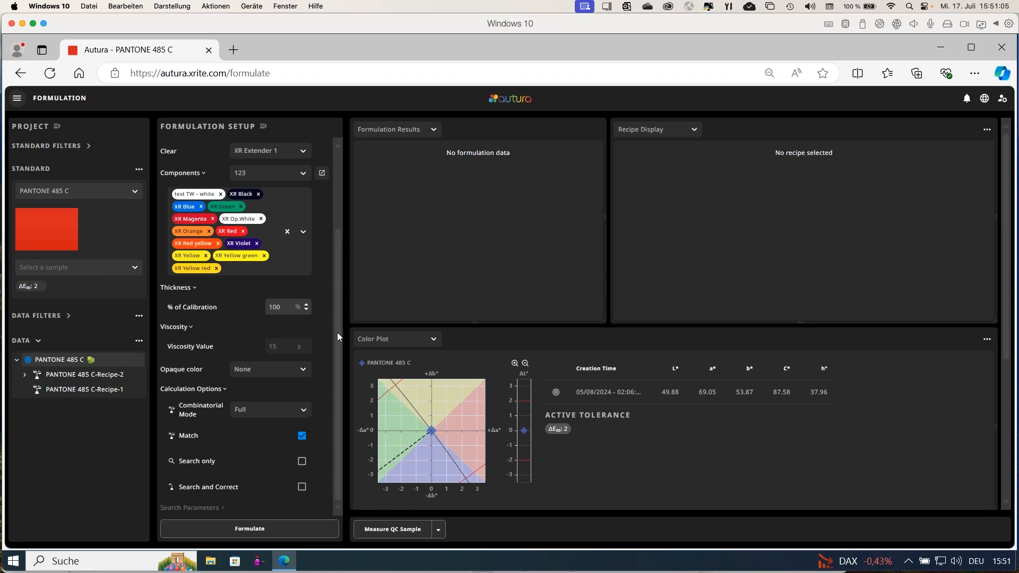
{"action": "left_click_drag", "start_coordinate": [337, 332], "coordinate": [339, 240]}
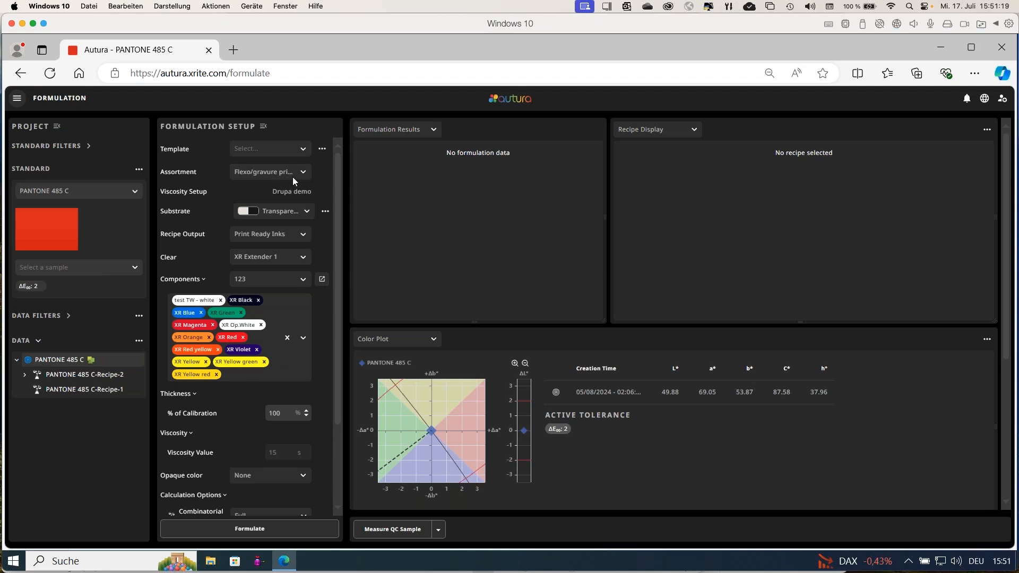
Try the demo template, replace it with Demo limited, and formulate recipes for PANTONE 485 C.
{"action": "left_click", "coordinate": [298, 151]}
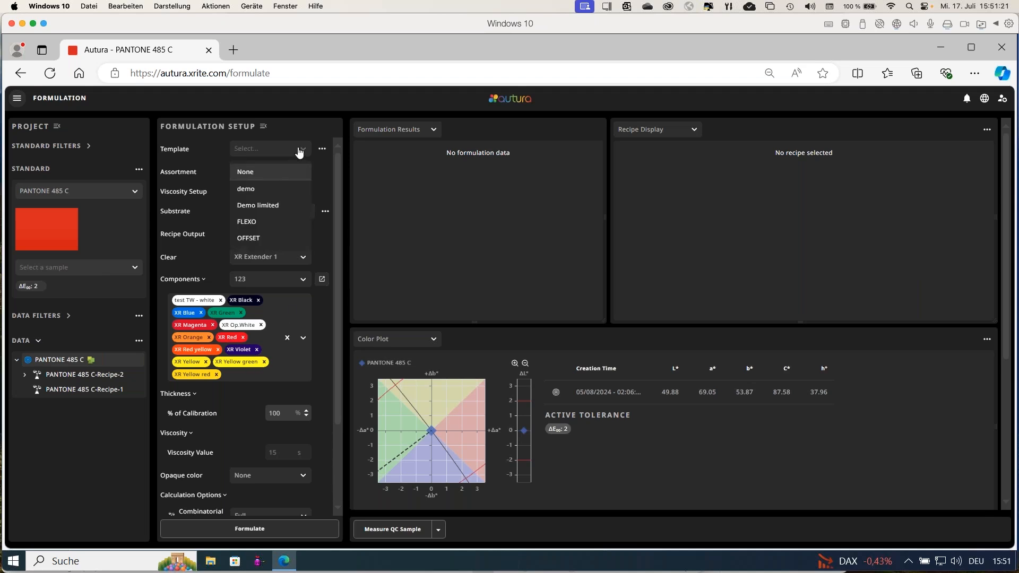
{"action": "left_click", "coordinate": [263, 189]}
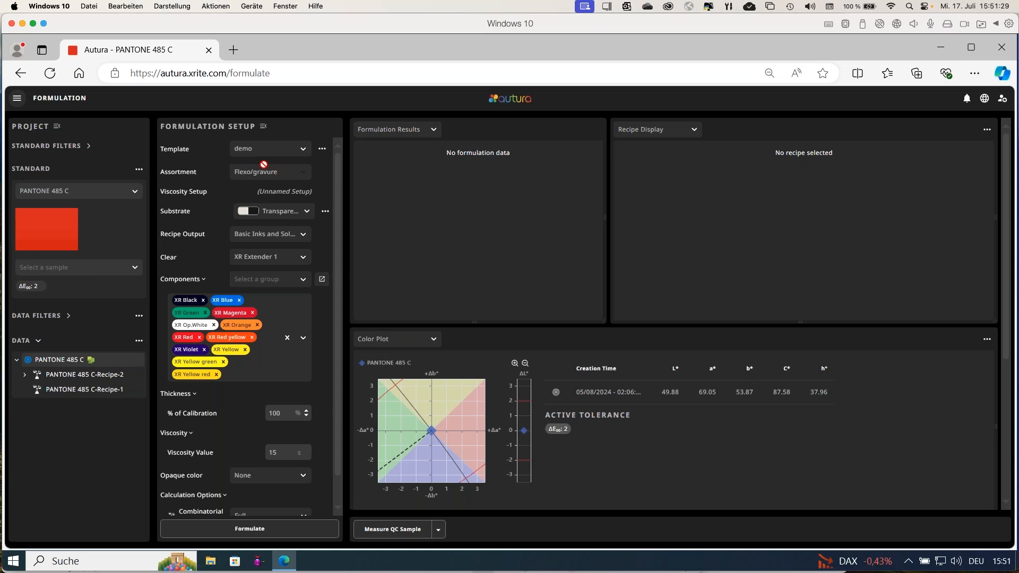
{"action": "left_click", "coordinate": [304, 154]}
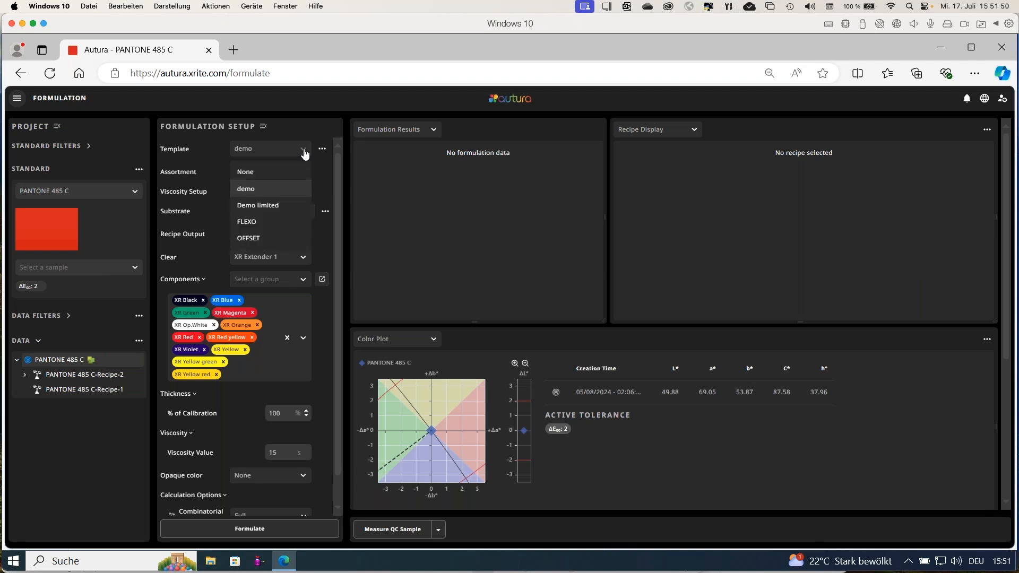
{"action": "left_click", "coordinate": [282, 206]}
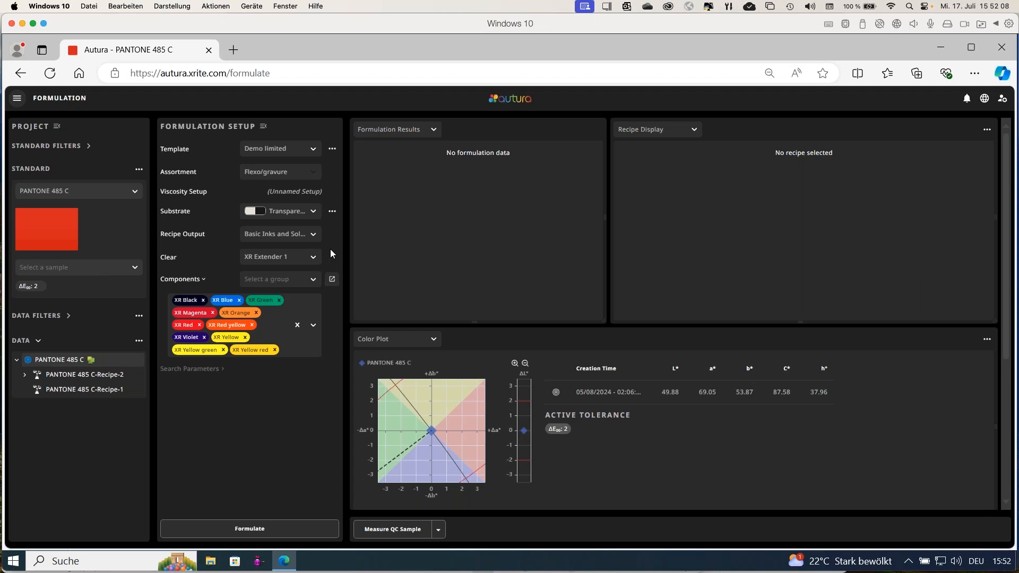
{"action": "left_click", "coordinate": [257, 530]}
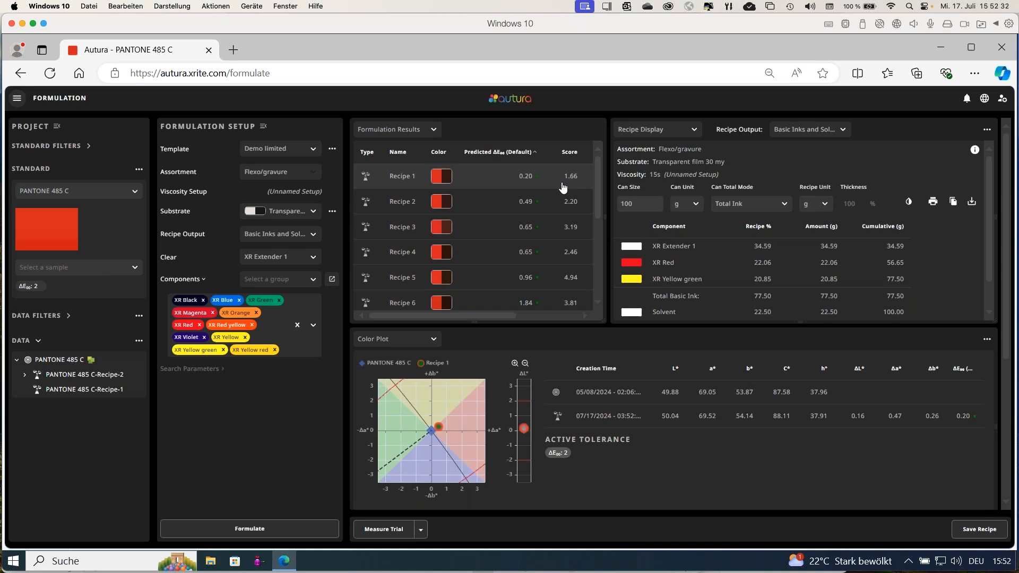
Compare the components and color plots of Recipe 2 and Recipe 3 in the formulation results.
{"action": "left_click", "coordinate": [478, 206]}
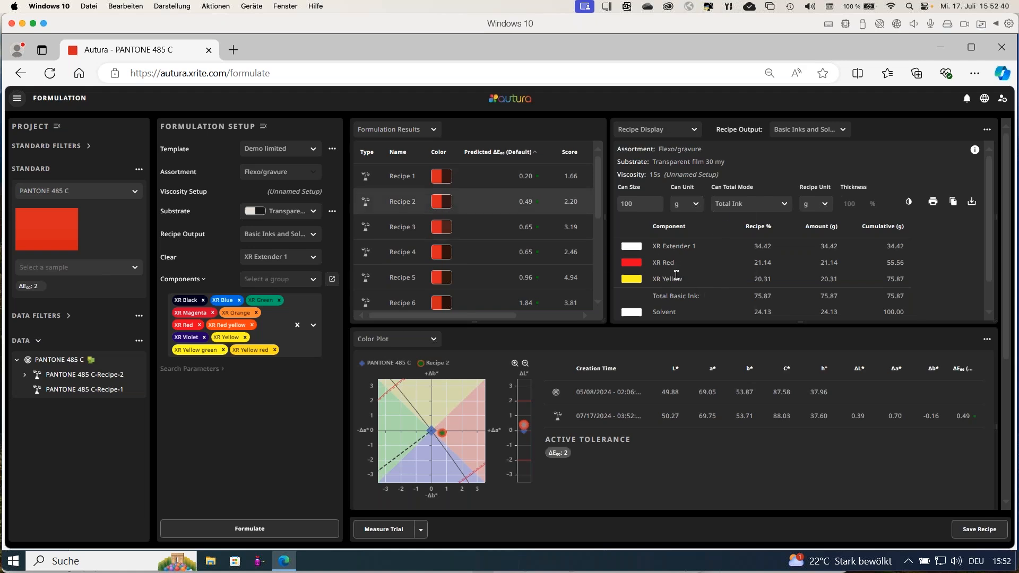
{"action": "left_click", "coordinate": [482, 233]}
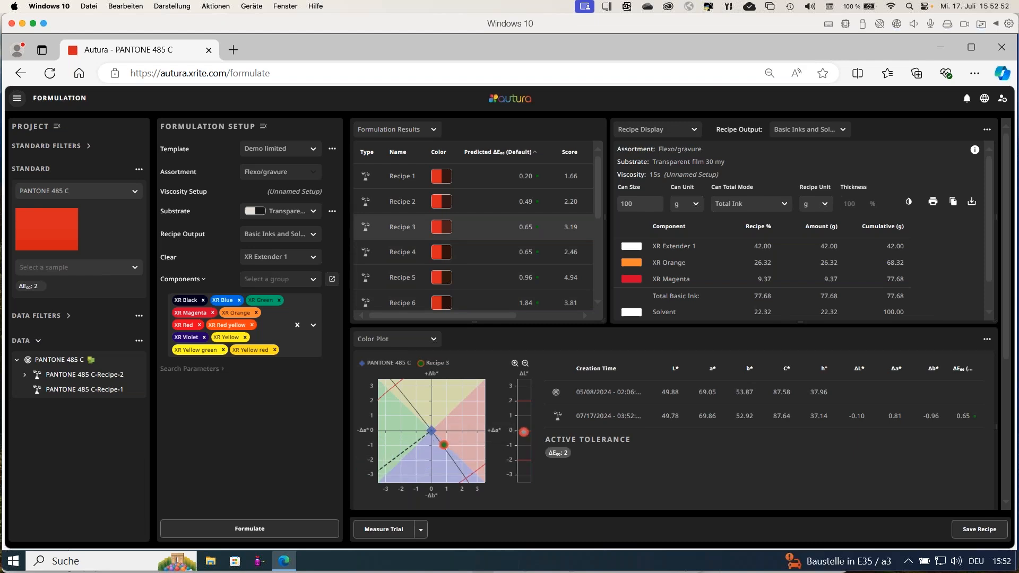
{"action": "mouse_move", "coordinate": [449, 453]}
{"action": "scroll", "coordinate": [1005, 314], "scroll_direction": "down", "scroll_amount": 3}
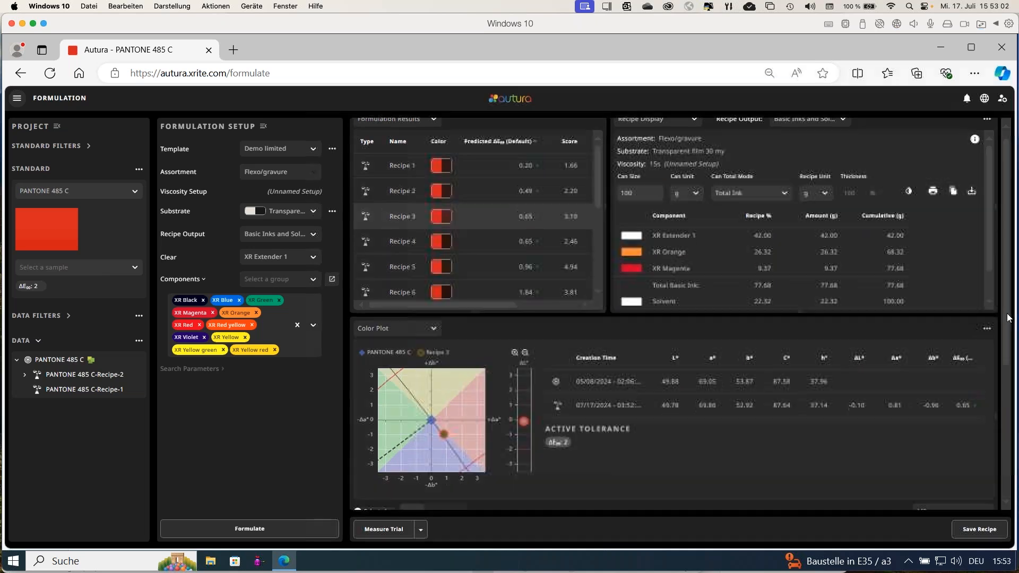
{"action": "left_click_drag", "start_coordinate": [1010, 335], "coordinate": [1008, 296]}
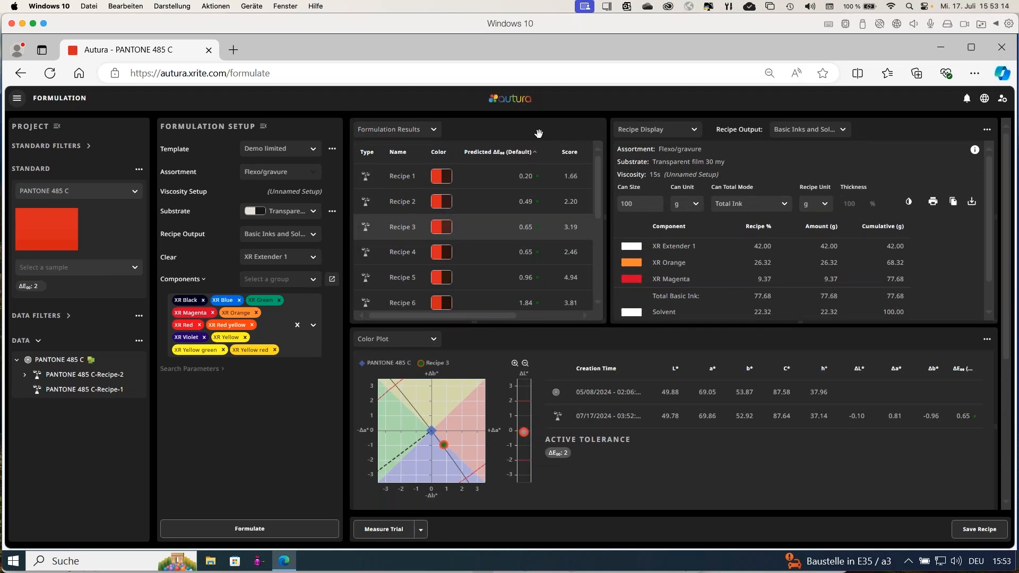
Select Recipe 4 in the formulation results and measure a trial for it.
{"action": "mouse_move", "coordinate": [539, 131]}
{"action": "left_mouse_down"}
{"action": "mouse_move", "coordinate": [545, 141]}
{"action": "mouse_move", "coordinate": [568, 130]}
{"action": "mouse_move", "coordinate": [539, 130]}
{"action": "left_mouse_up"}
{"action": "double_click", "coordinate": [488, 257]}
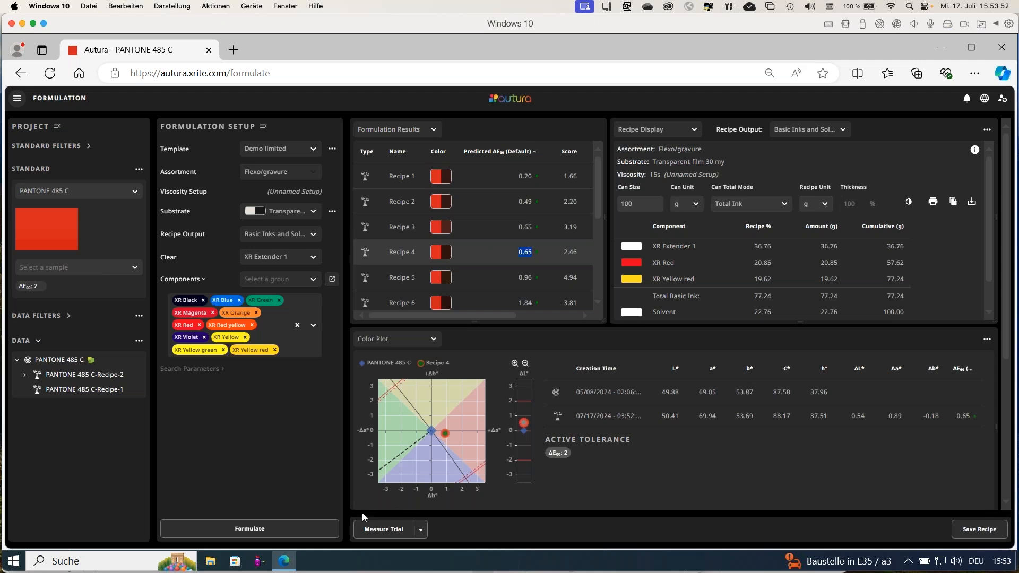
{"action": "left_click", "coordinate": [386, 532]}
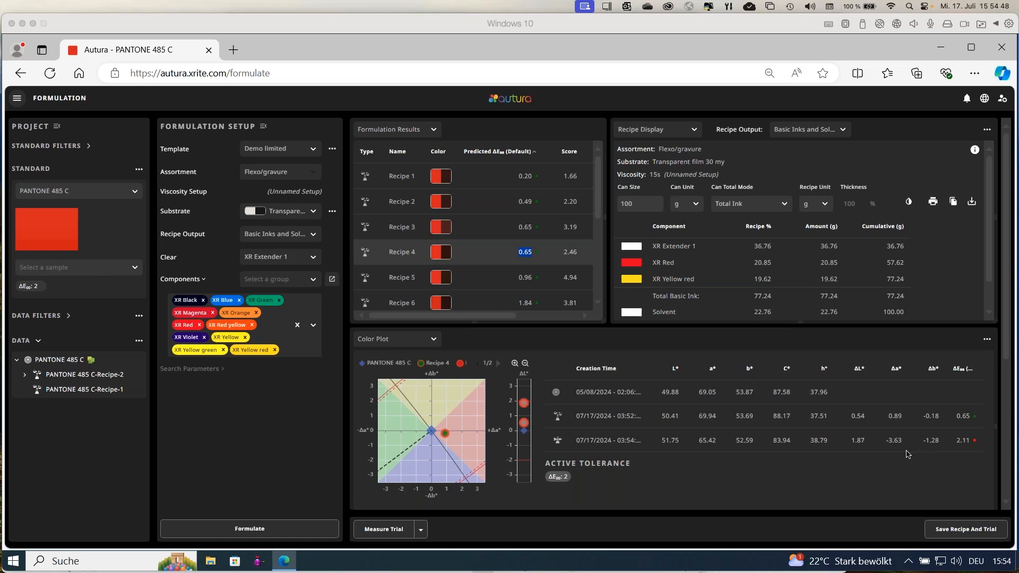
Save the recipe and its trial, naming the recipe PANTONE 485Demo.
{"action": "left_click", "coordinate": [965, 531]}
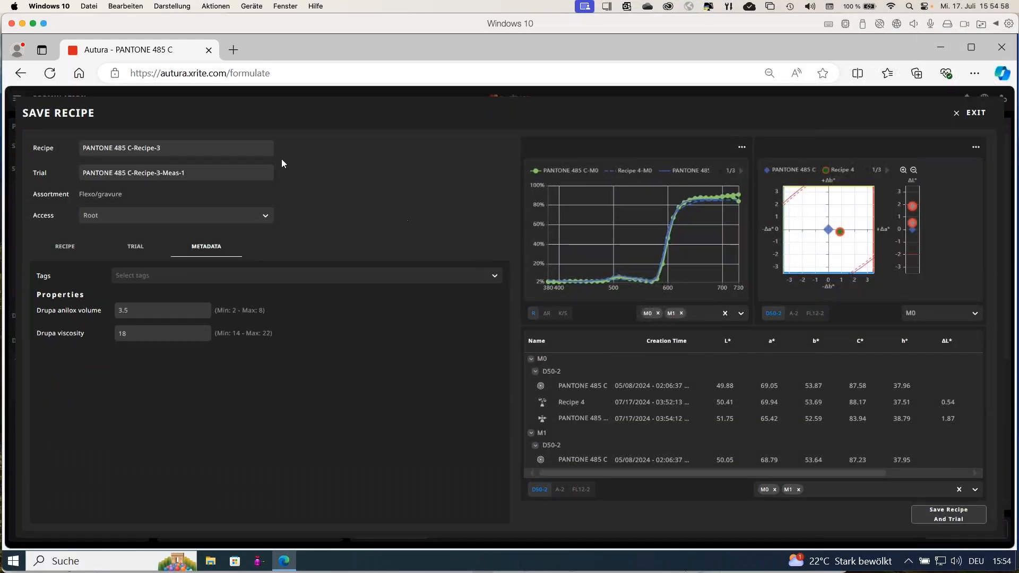
{"action": "left_click_drag", "start_coordinate": [178, 147], "coordinate": [127, 149]}
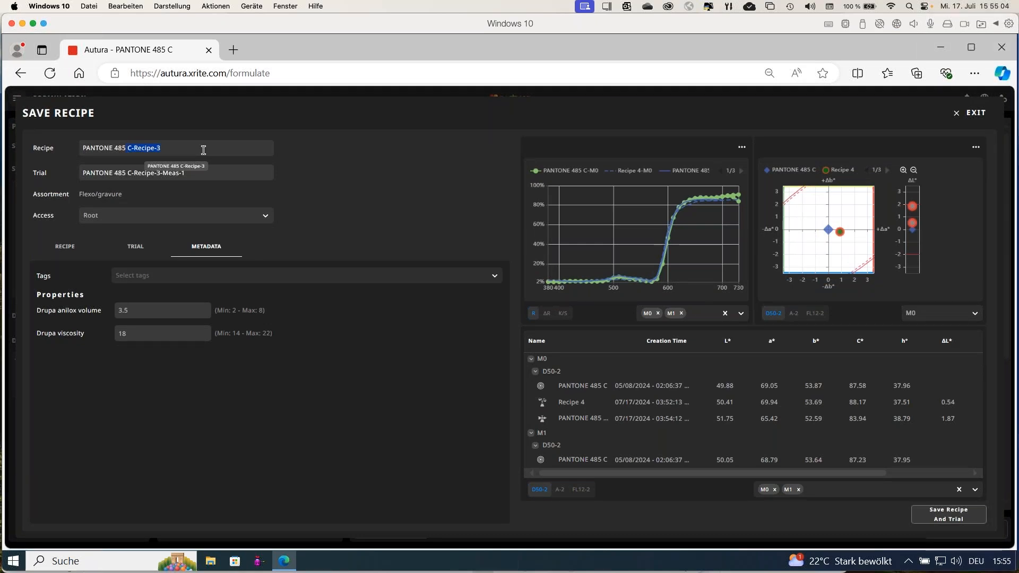
{"action": "key", "text": "BackSpace"}
{"action": "key", "text": "BackSpace"}
{"action": "type", "text": "De"}
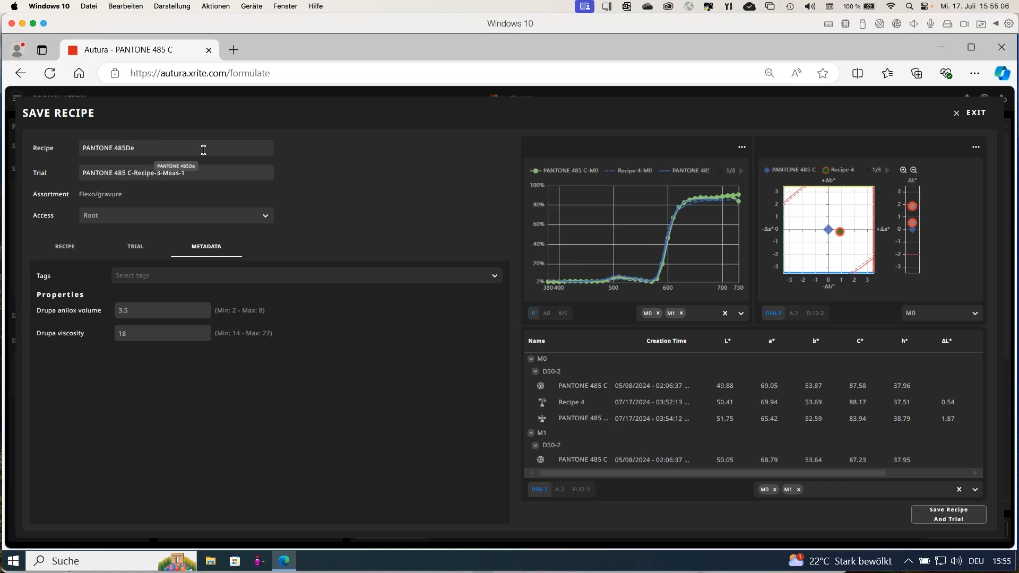
{"action": "type", "text": "mo"}
{"action": "left_click", "coordinate": [951, 519]}
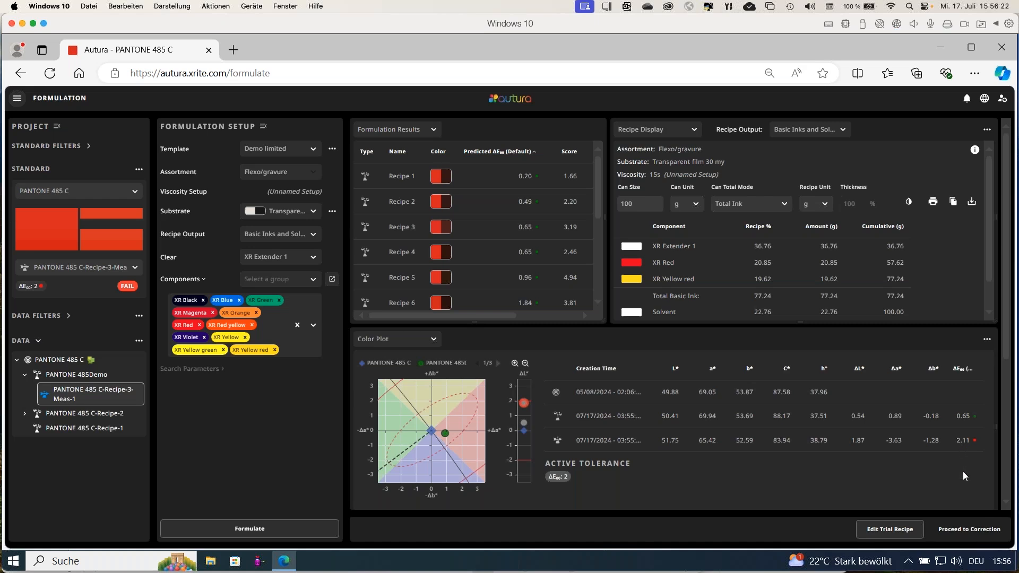
Proceed to correction for the trial, check the component and maximum add settings, and calculate the correction.
{"action": "left_click", "coordinate": [959, 531]}
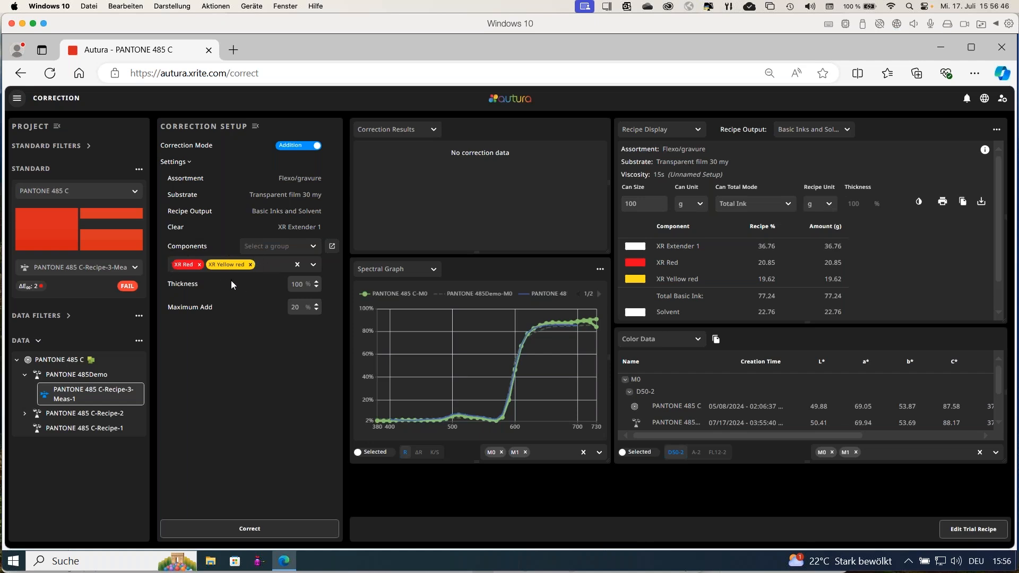
{"action": "left_click", "coordinate": [314, 248]}
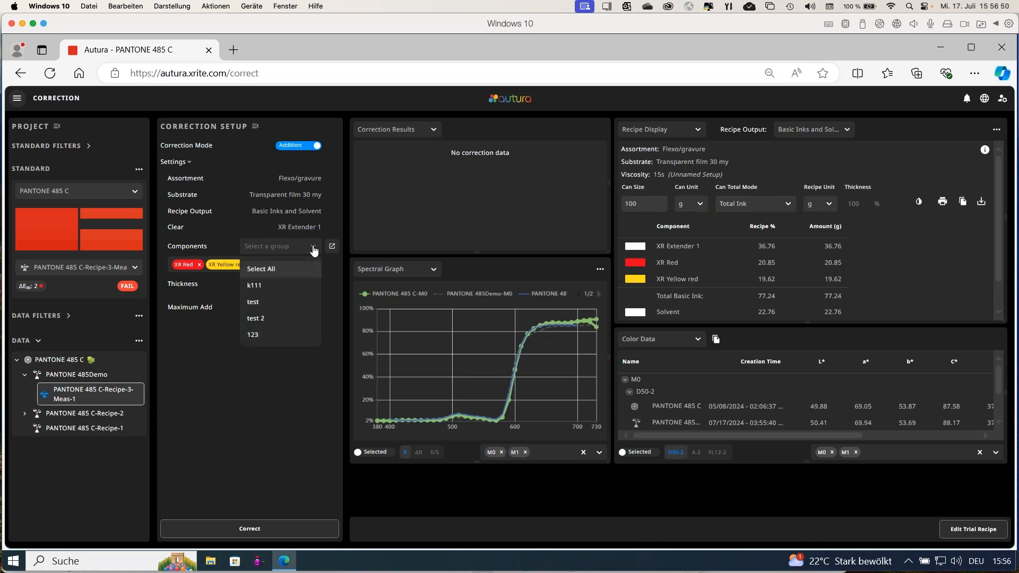
{"action": "left_click", "coordinate": [314, 248]}
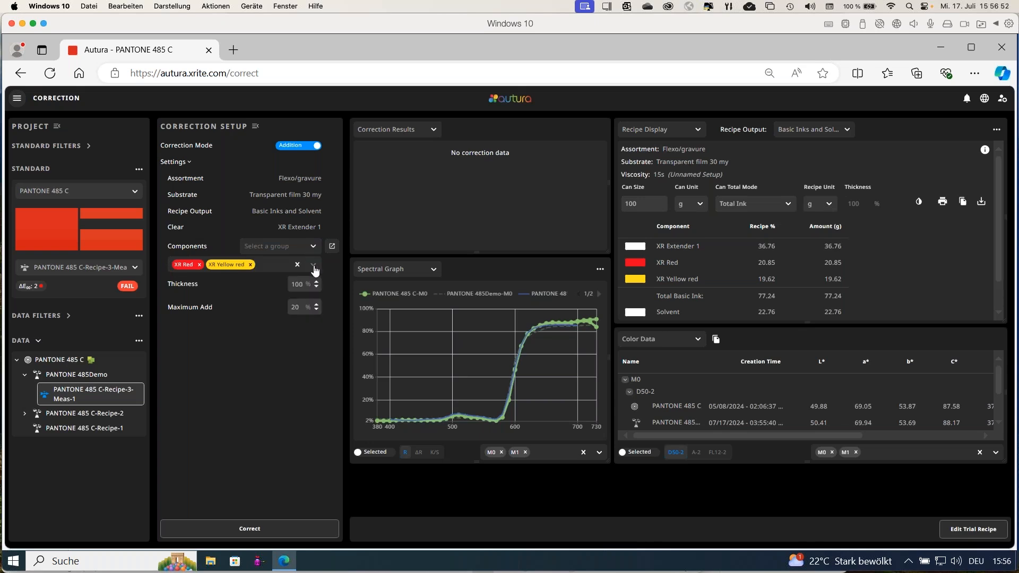
{"action": "left_click", "coordinate": [313, 265]}
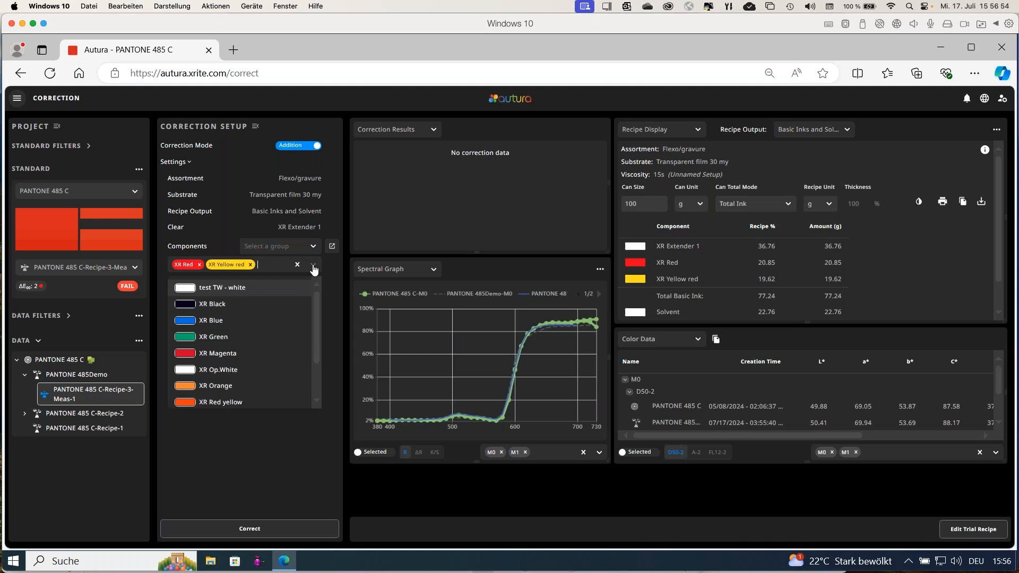
{"action": "left_click", "coordinate": [314, 266]}
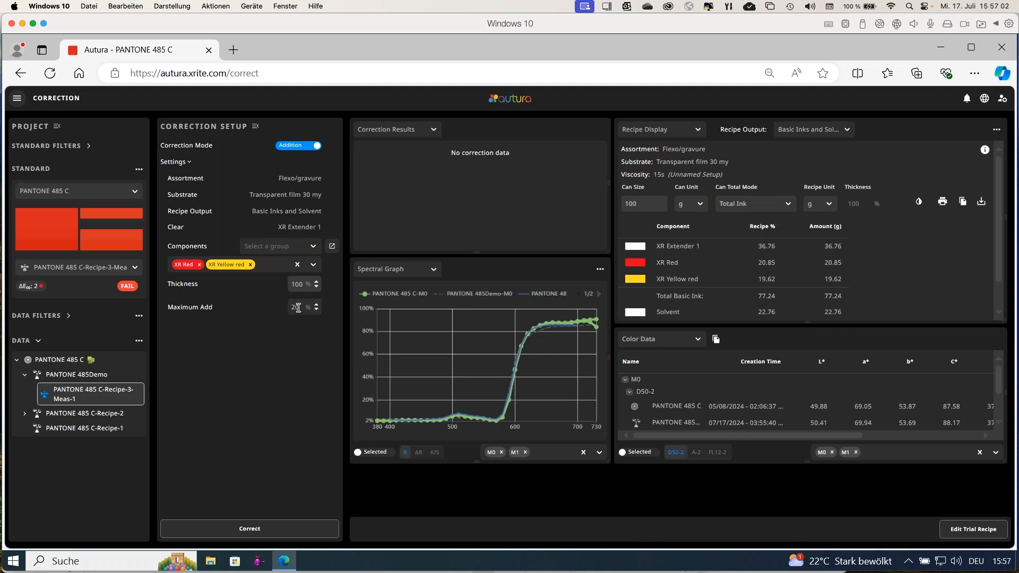
{"action": "left_click_drag", "start_coordinate": [299, 308], "coordinate": [291, 308]}
{"action": "left_click", "coordinate": [247, 528]}
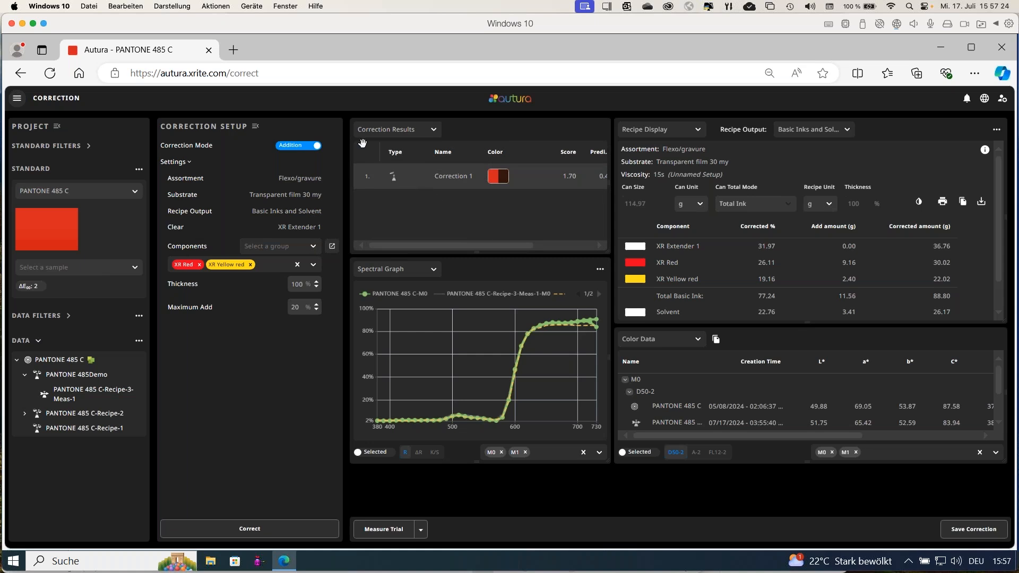
Collapse the correction setup and save the correction as PANTONE 485Demo-Corr-1.
{"action": "left_click", "coordinate": [255, 128]}
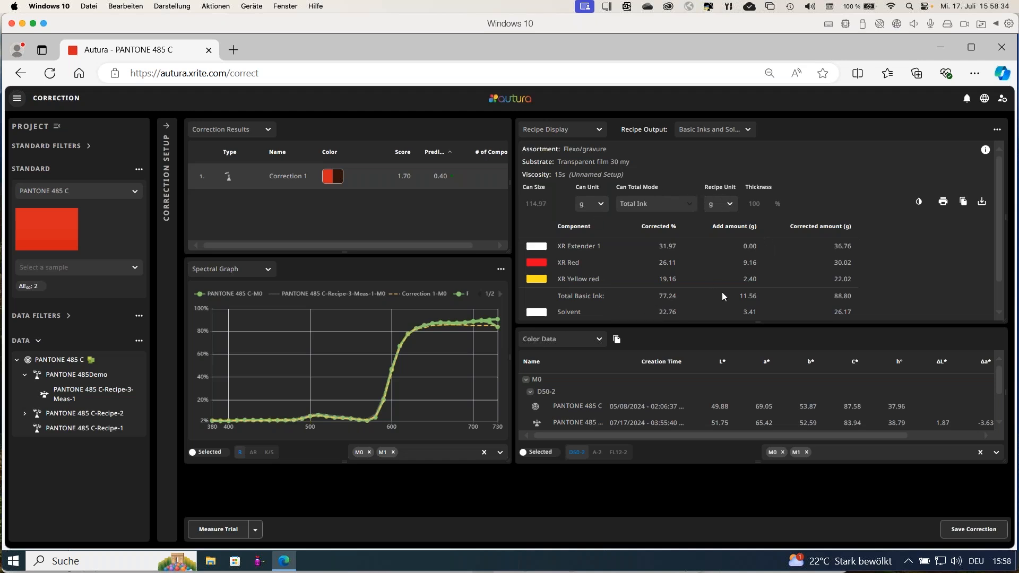
{"action": "left_click", "coordinate": [971, 530]}
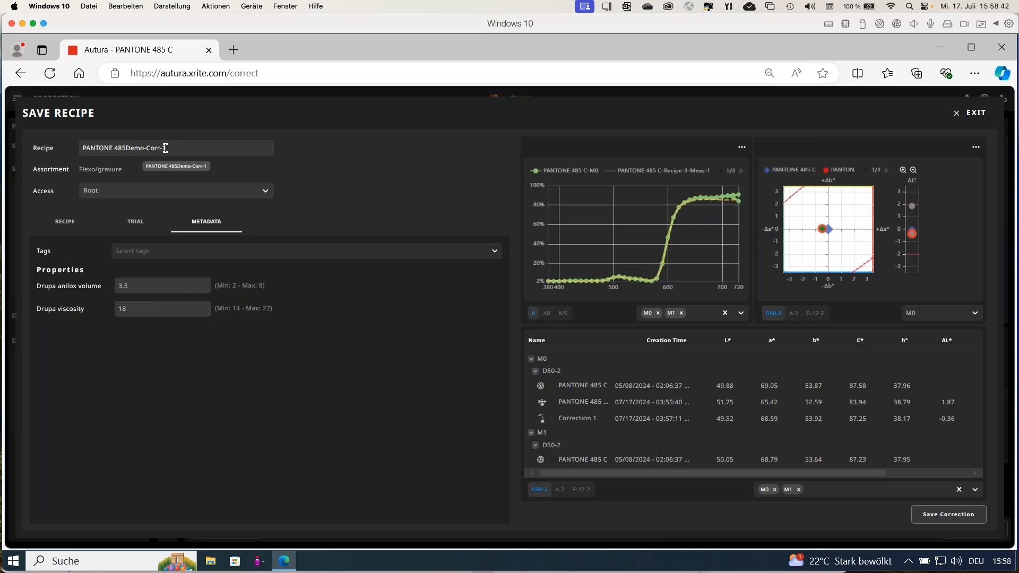
{"action": "left_click_drag", "start_coordinate": [166, 148], "coordinate": [147, 148]}
{"action": "left_click", "coordinate": [930, 518]}
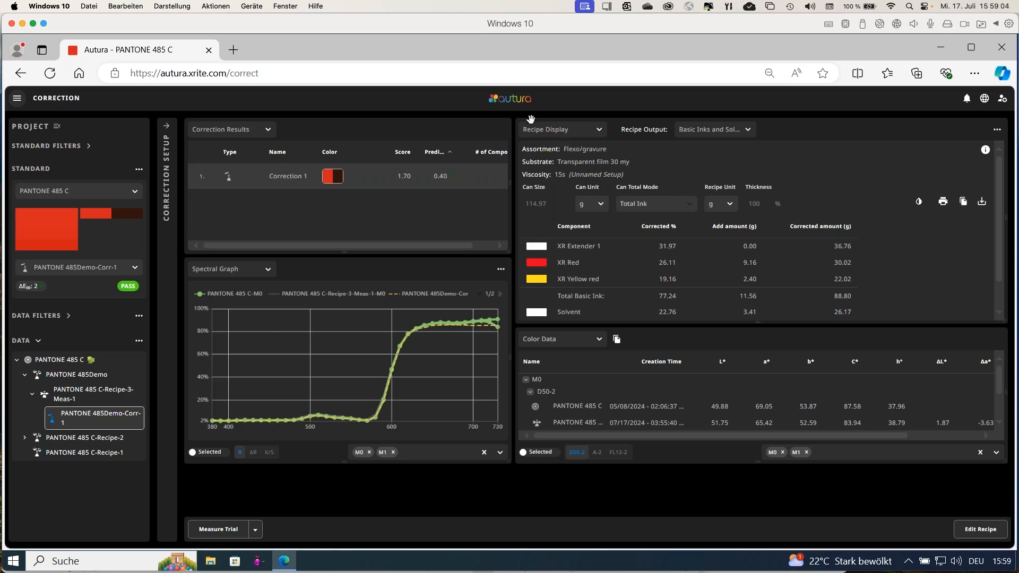
Look over the dispenser, print template and export options for the corrected recipe.
{"action": "left_click", "coordinate": [919, 203]}
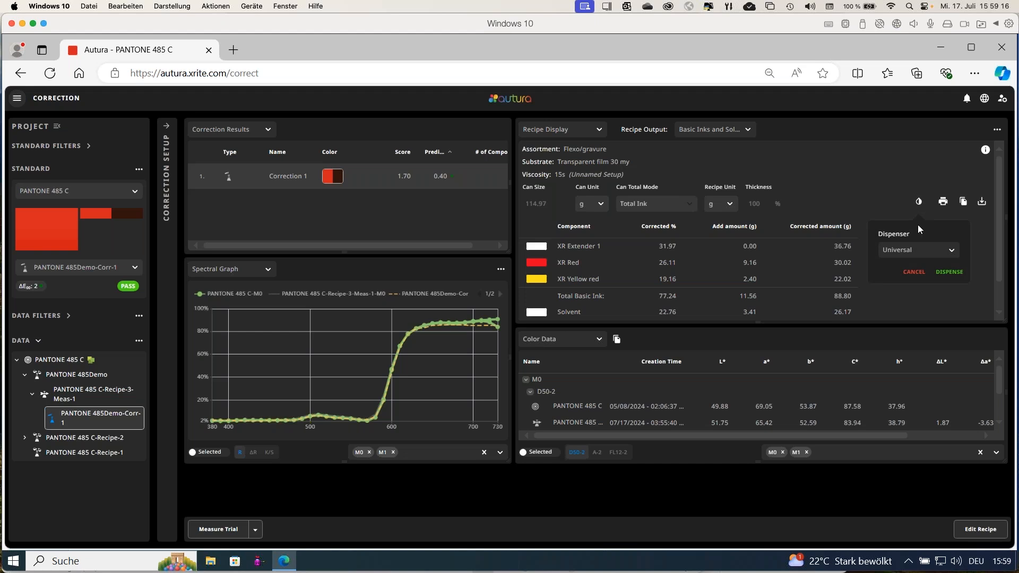
{"action": "left_click", "coordinate": [866, 202]}
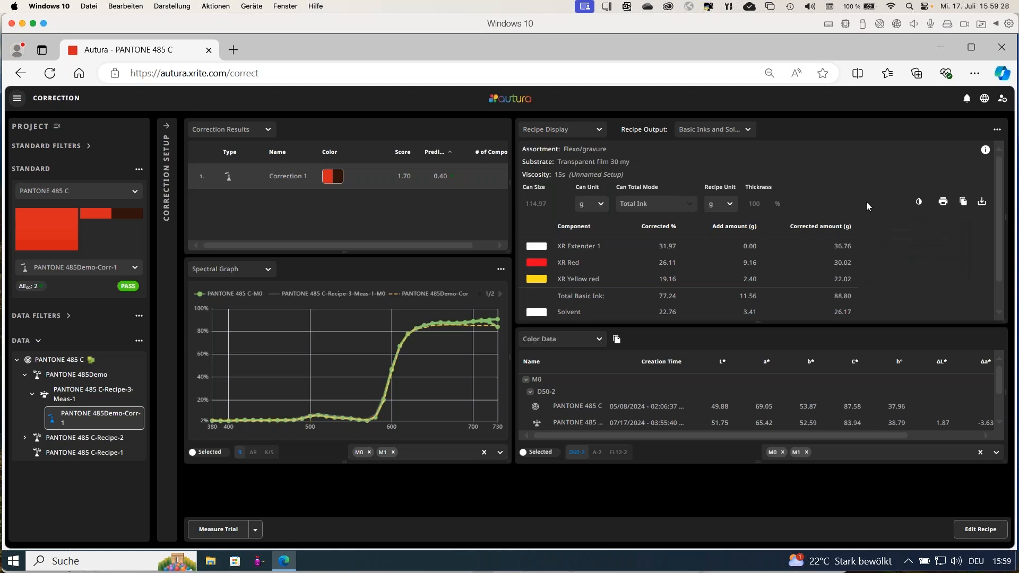
{"action": "left_click", "coordinate": [942, 205]}
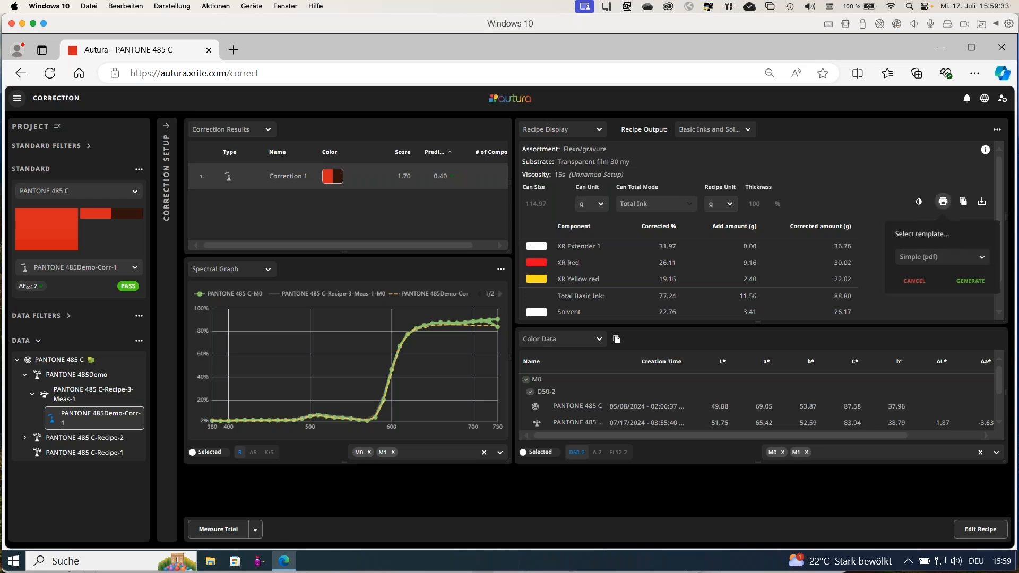
{"action": "left_click", "coordinate": [946, 259]}
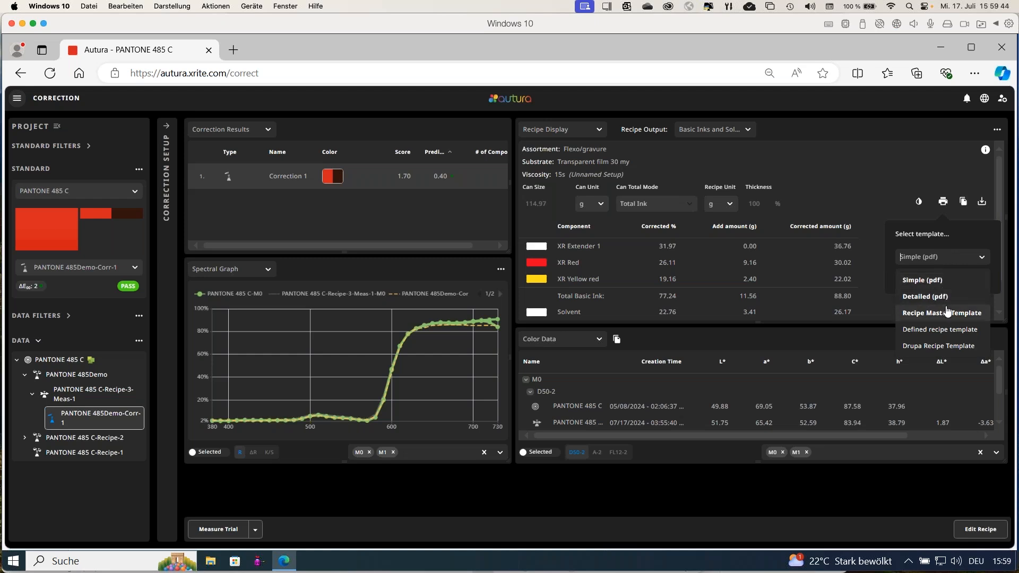
{"action": "left_click", "coordinate": [881, 206]}
{"action": "scroll", "coordinate": [902, 213], "scroll_direction": "down", "scroll_amount": 1}
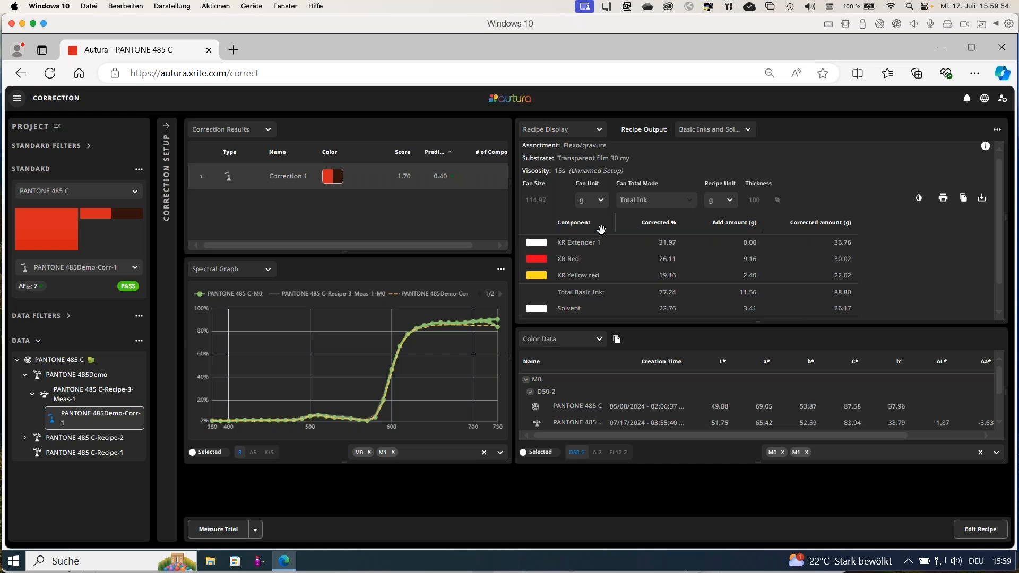
{"action": "left_click", "coordinate": [982, 199]}
{"action": "left_click", "coordinate": [905, 236]}
View the ways to create a new standard and exit without creating one.
{"action": "left_click", "coordinate": [138, 172]}
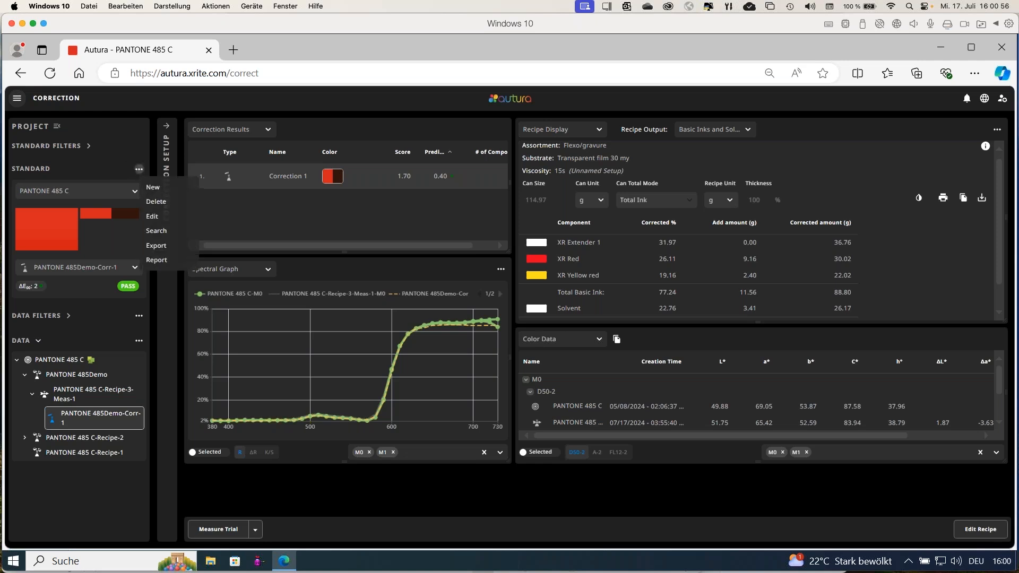
{"action": "left_click", "coordinate": [153, 188]}
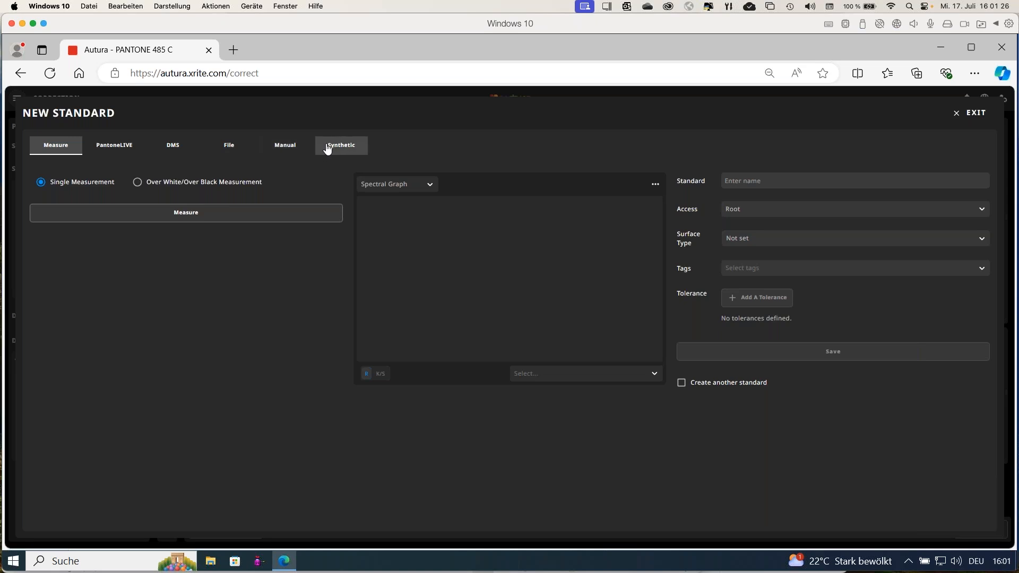
{"action": "left_click", "coordinate": [954, 119]}
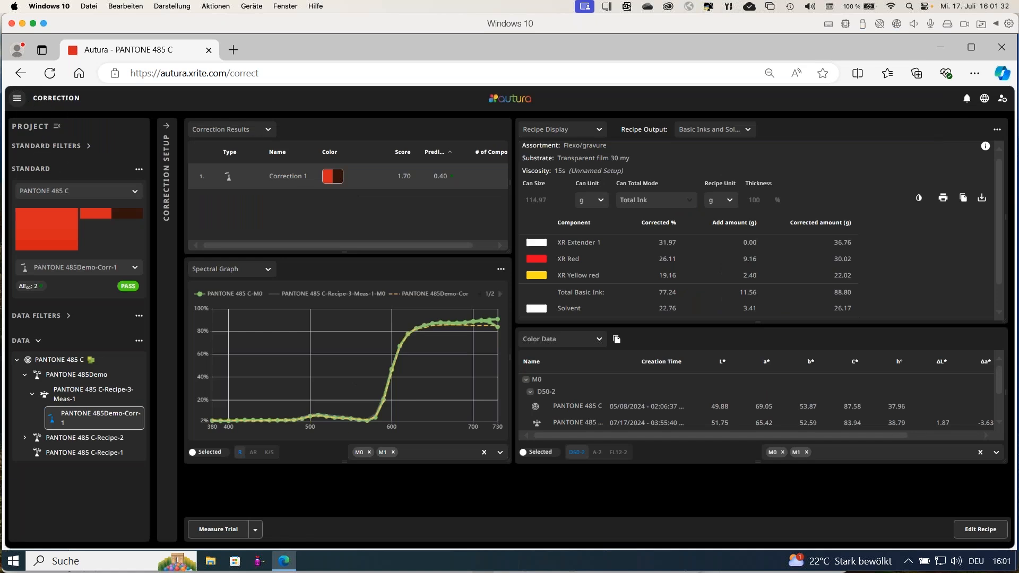
In Data Management, open the base assortment Flexo/gravure printing incl colorant elements (M0, Transparent Film).
{"action": "left_click", "coordinate": [17, 98]}
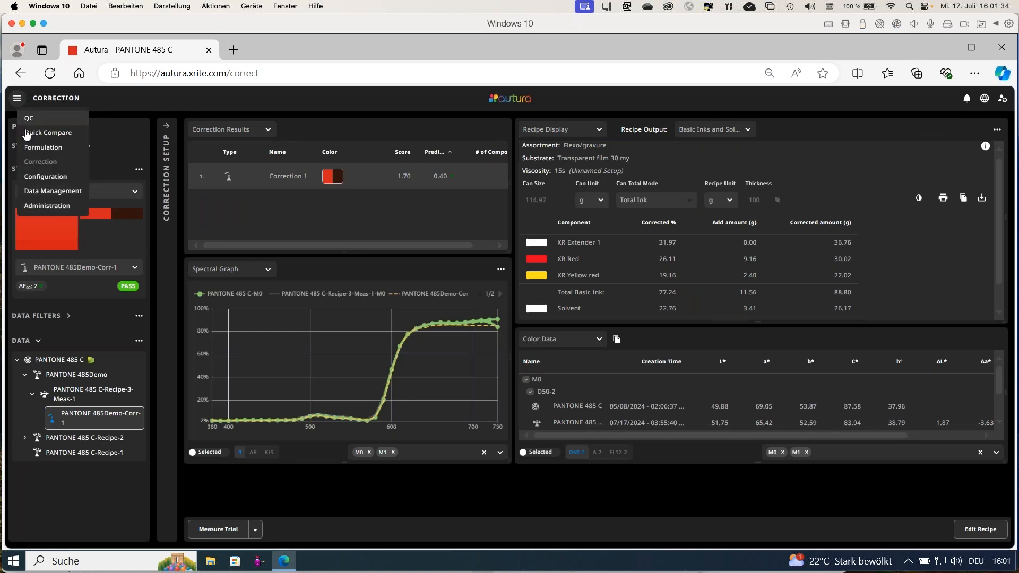
{"action": "left_click", "coordinate": [50, 193]}
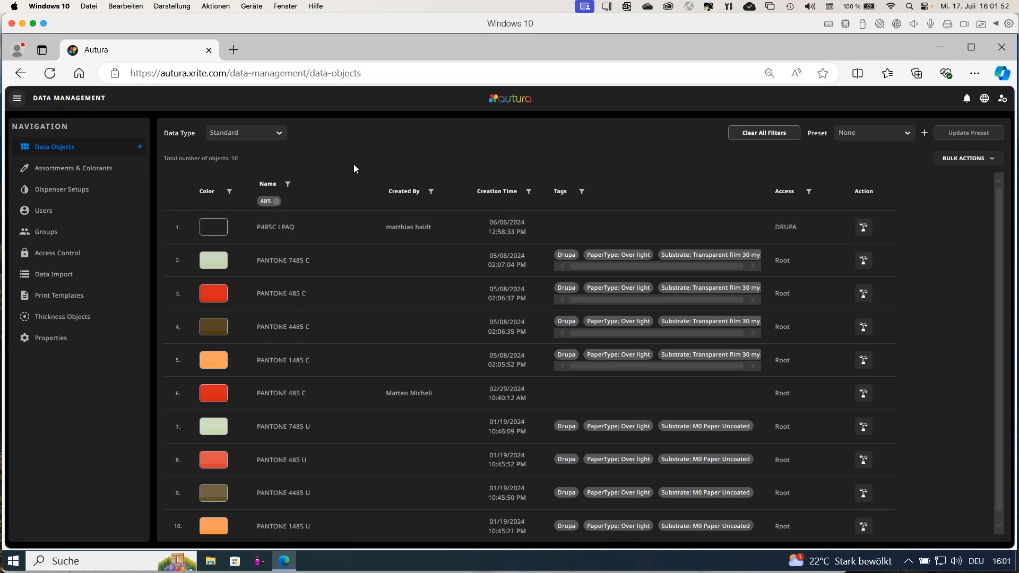
{"action": "left_click", "coordinate": [62, 171]}
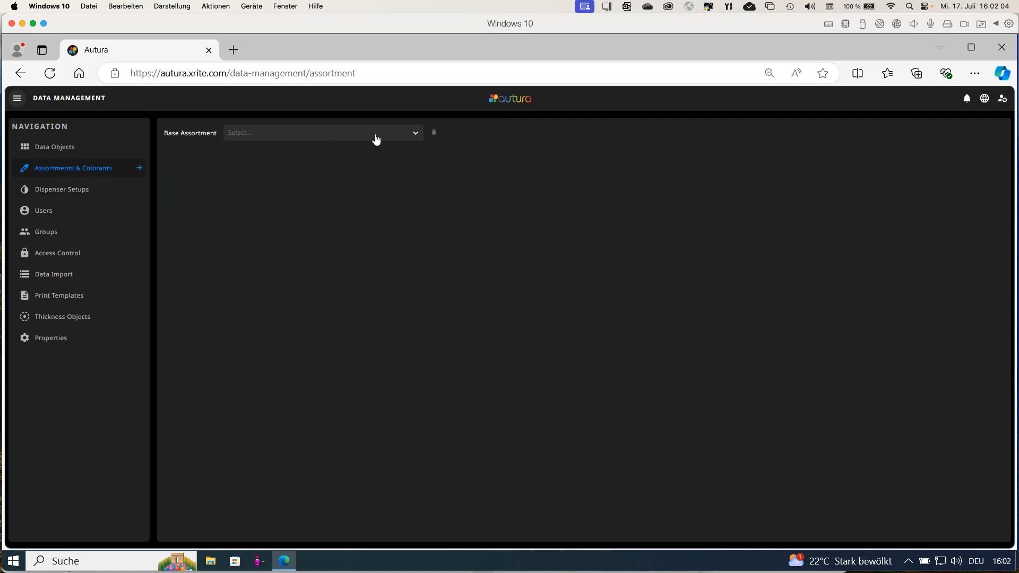
{"action": "left_click", "coordinate": [417, 139]}
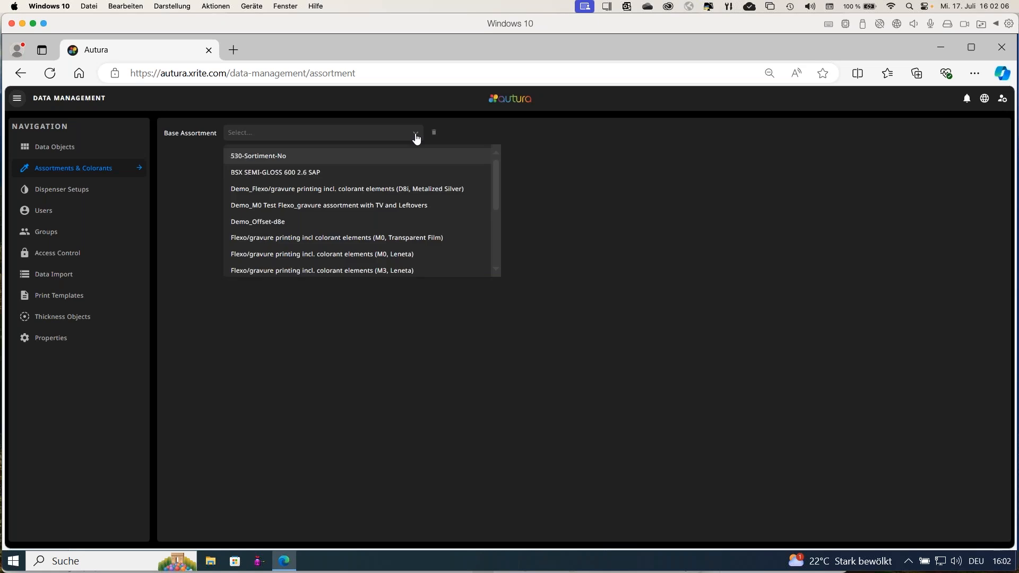
{"action": "left_click", "coordinate": [360, 238]}
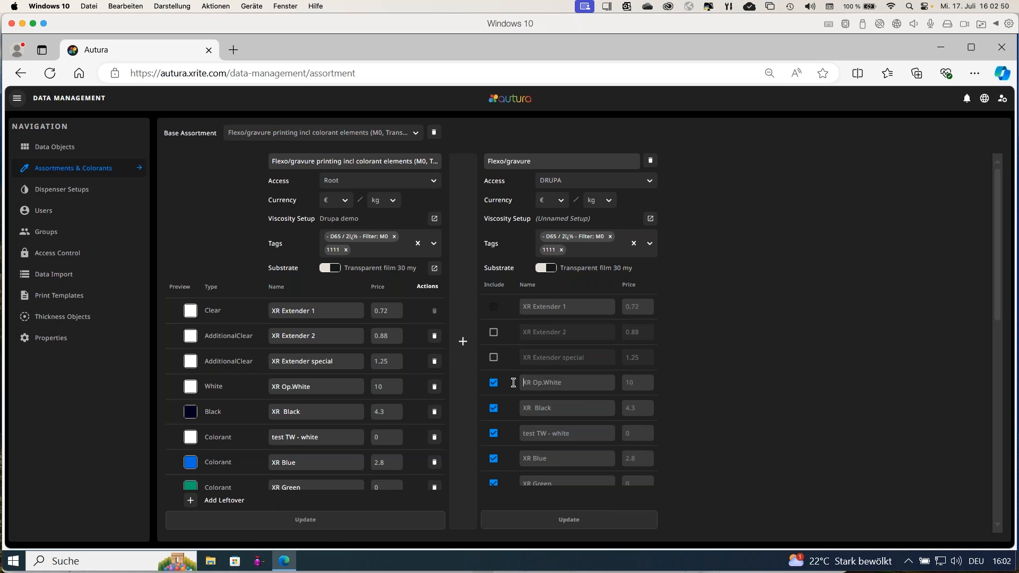
Try renaming the XR Op.White component to "new name" in the derived Flexo/gravure assortment.
{"action": "type", "text": "new name"}
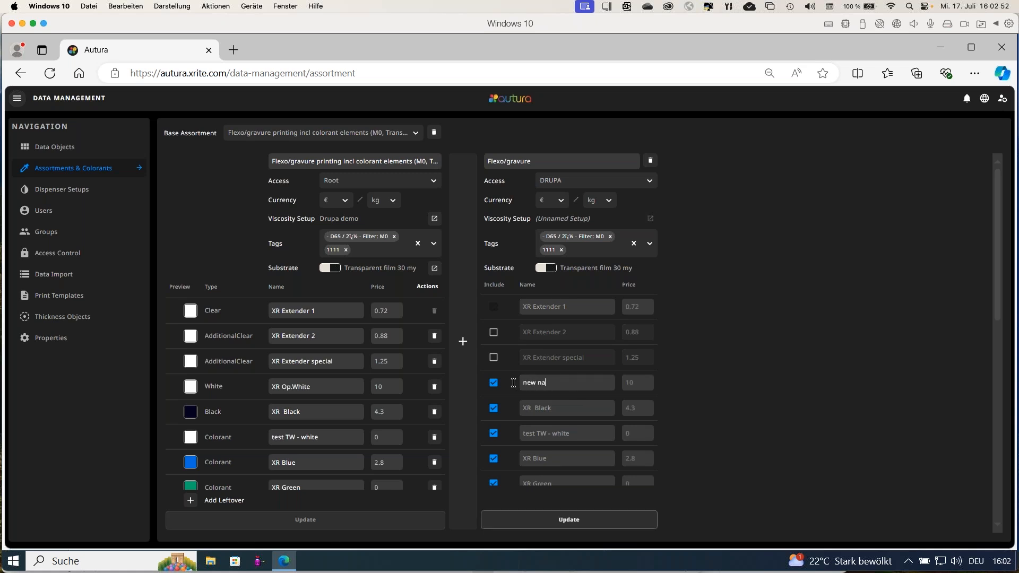
{"action": "left_click", "coordinate": [628, 384]}
View the dispenser setups and the list of users.
{"action": "left_click", "coordinate": [69, 192]}
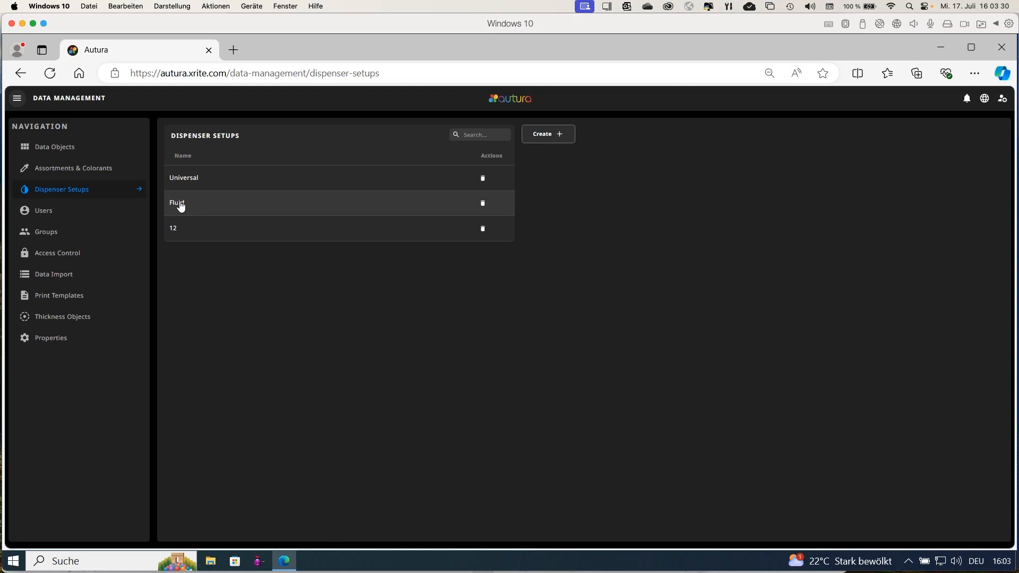
{"action": "left_click", "coordinate": [42, 215]}
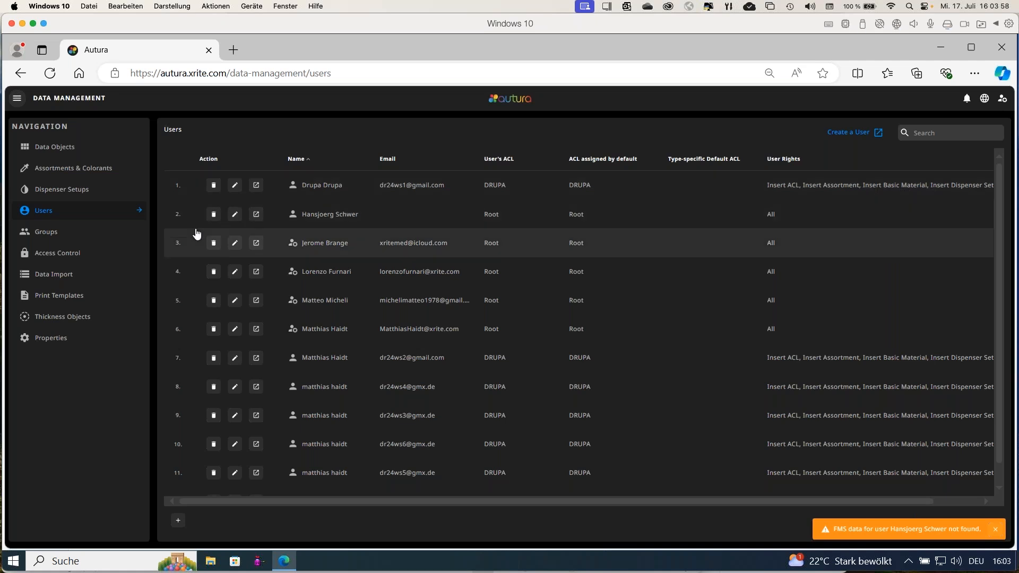
View the data import workspace and the files available for loading, and cancel without loading a file.
{"action": "left_click", "coordinate": [61, 278]}
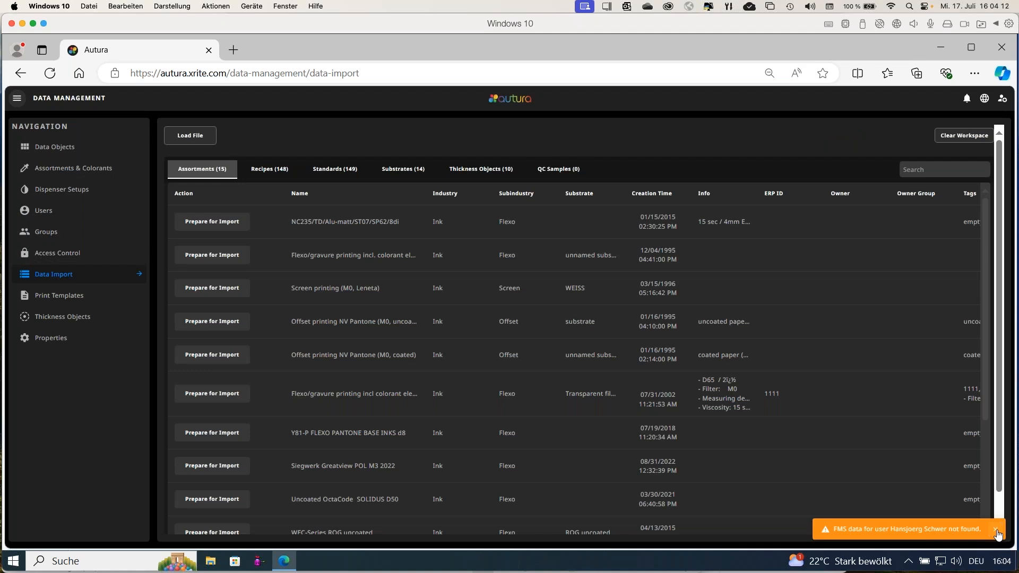
{"action": "left_click", "coordinate": [996, 530]}
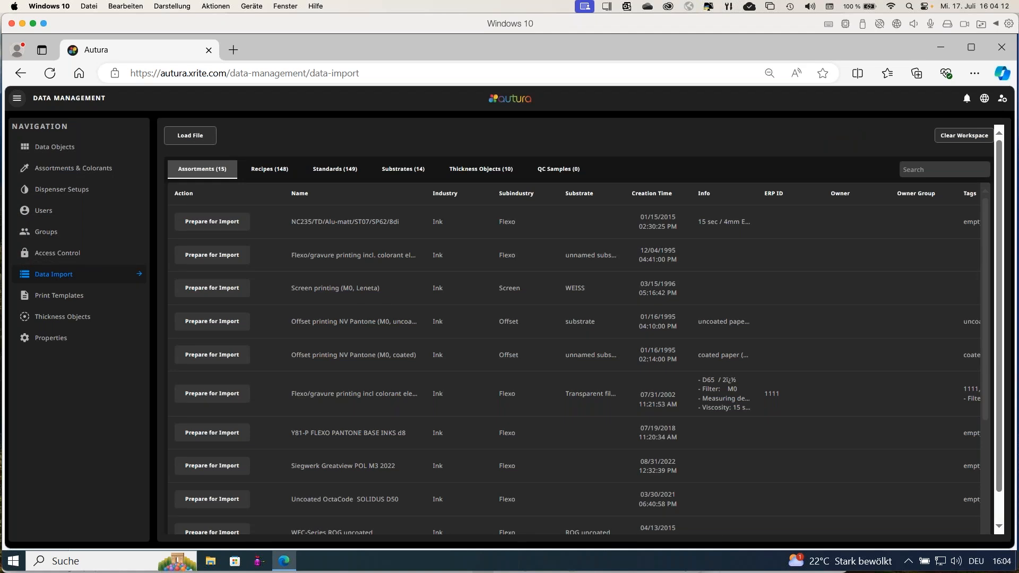
{"action": "left_click", "coordinate": [196, 137]}
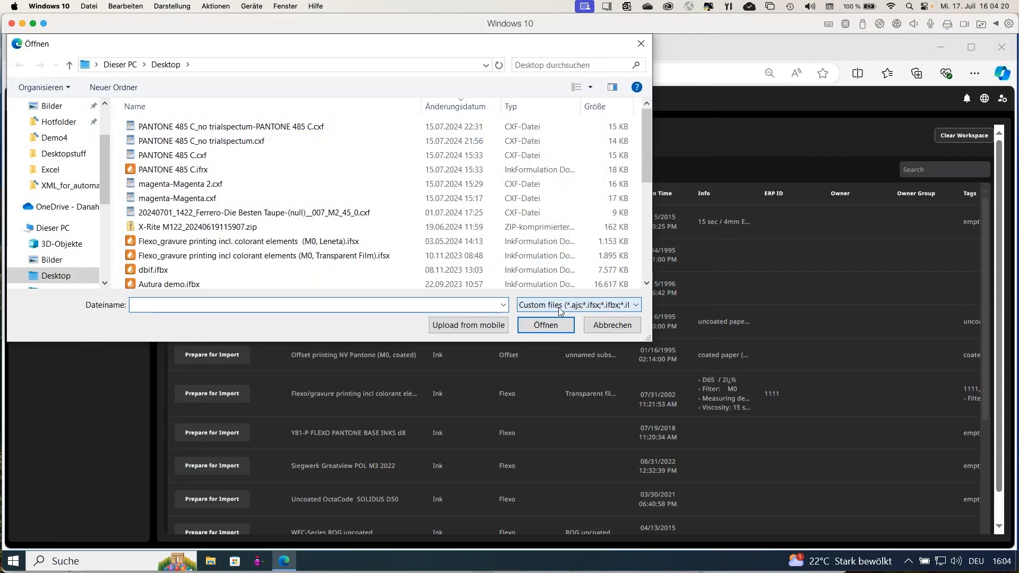
{"action": "left_click", "coordinate": [599, 325]}
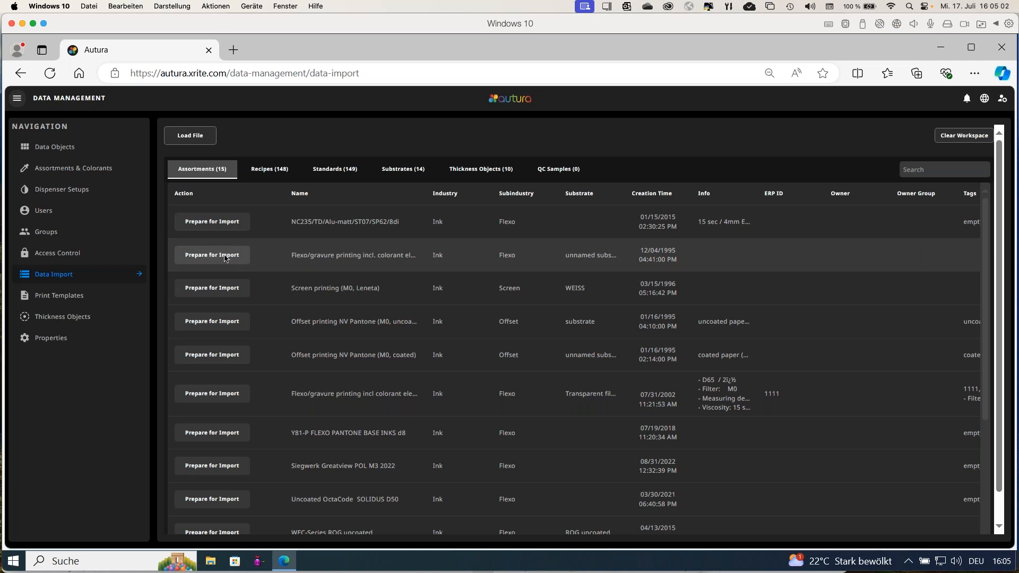
Preview merging the 12/04/1995 Flexo/gravure assortment with an existing one, view the import modes for Black, and exit without importing.
{"action": "left_click", "coordinate": [224, 255]}
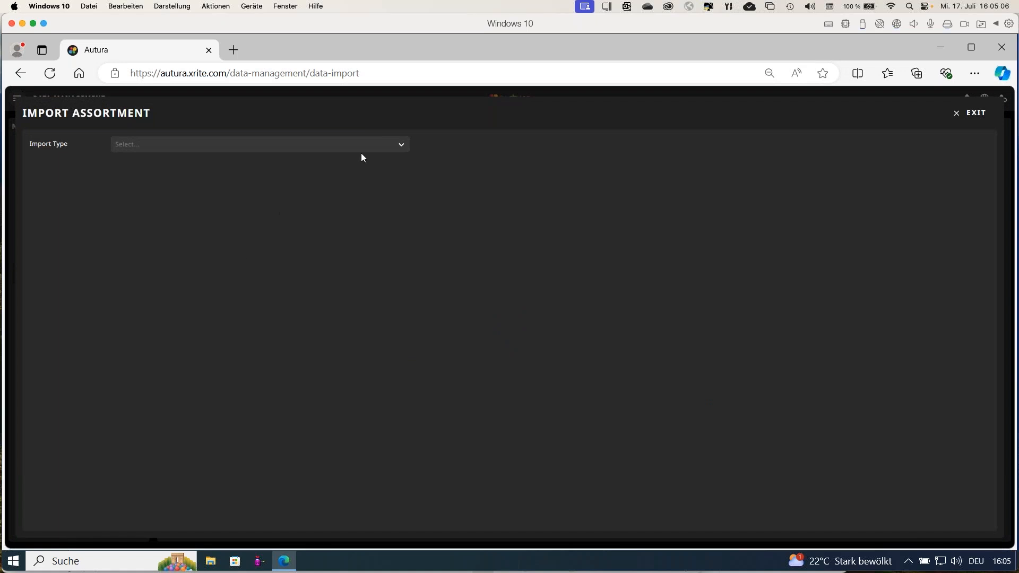
{"action": "left_click", "coordinate": [386, 150]}
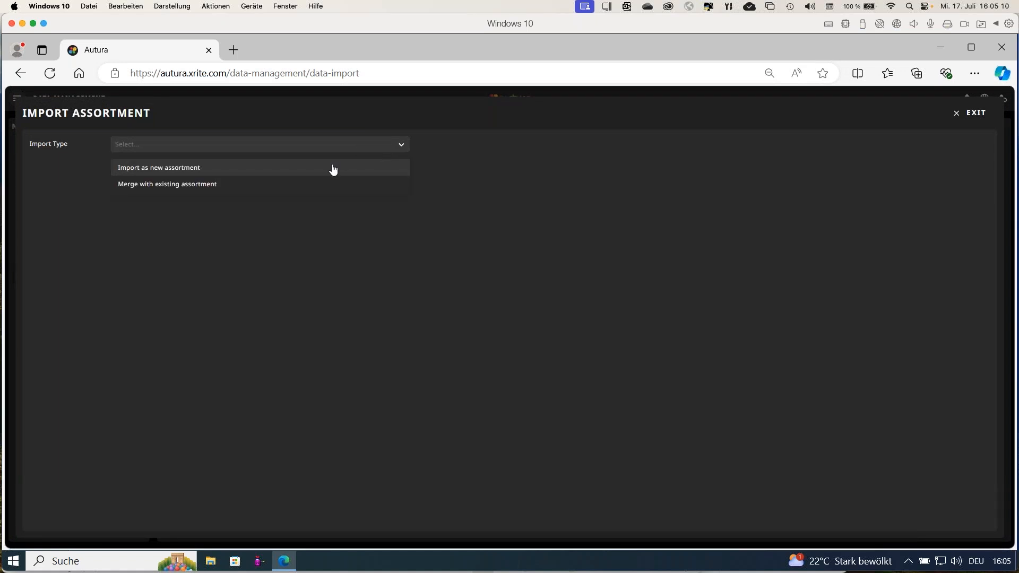
{"action": "left_click", "coordinate": [274, 189]}
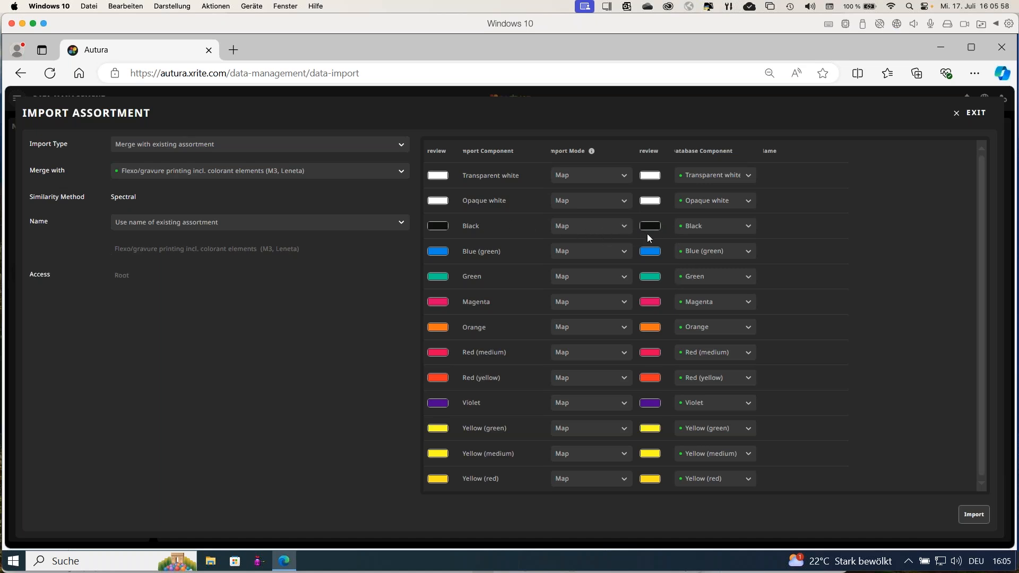
{"action": "left_click", "coordinate": [608, 229]}
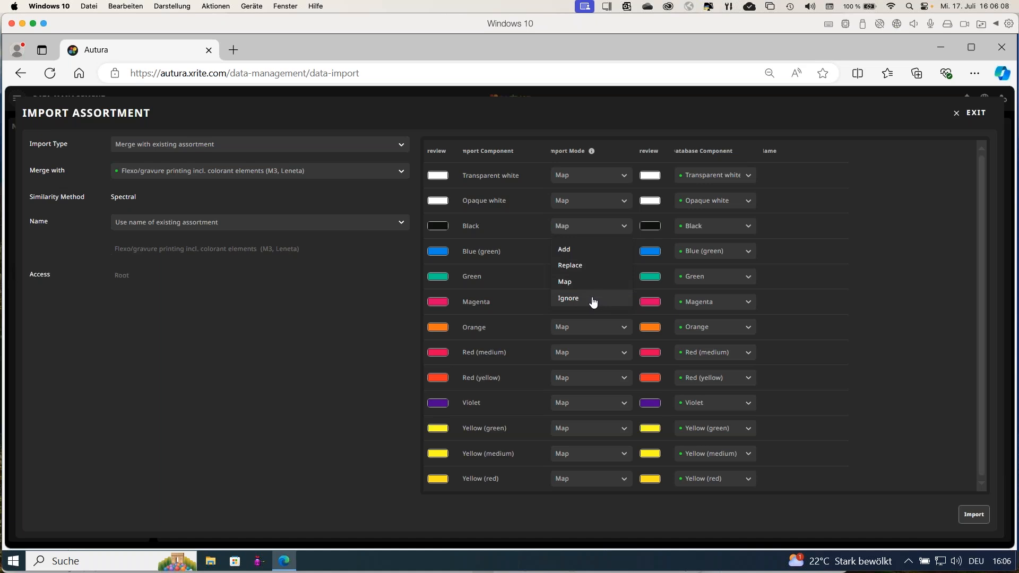
{"action": "left_click", "coordinate": [902, 243]}
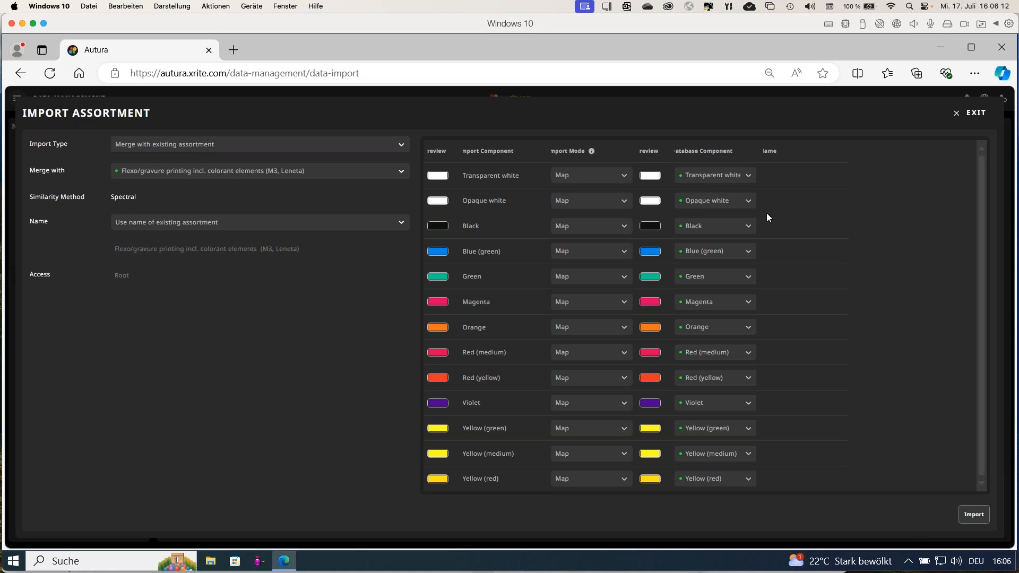
{"action": "left_click", "coordinate": [957, 116]}
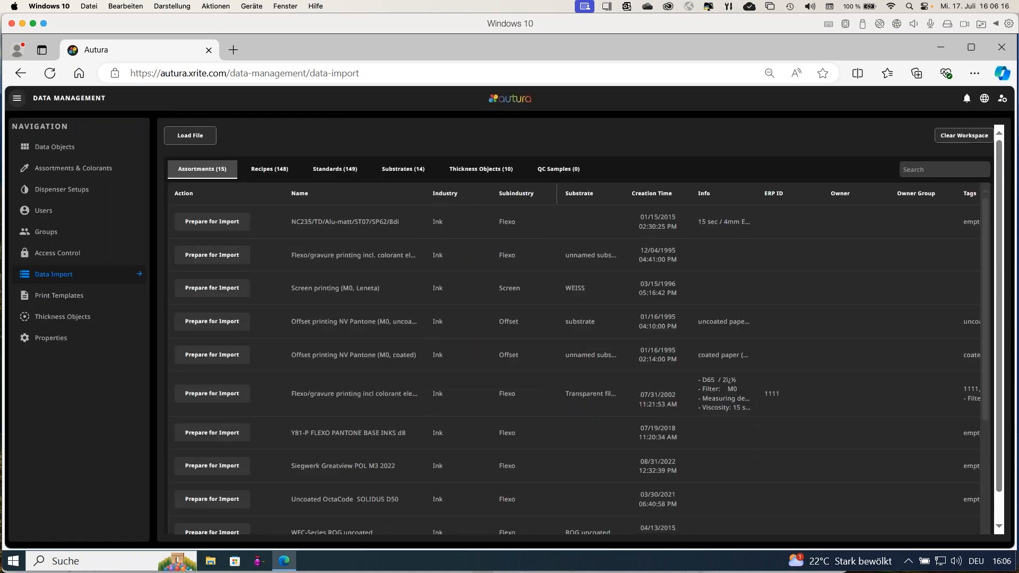
View the recipes available in the import workspace and the list of print templates.
{"action": "left_click", "coordinate": [269, 172]}
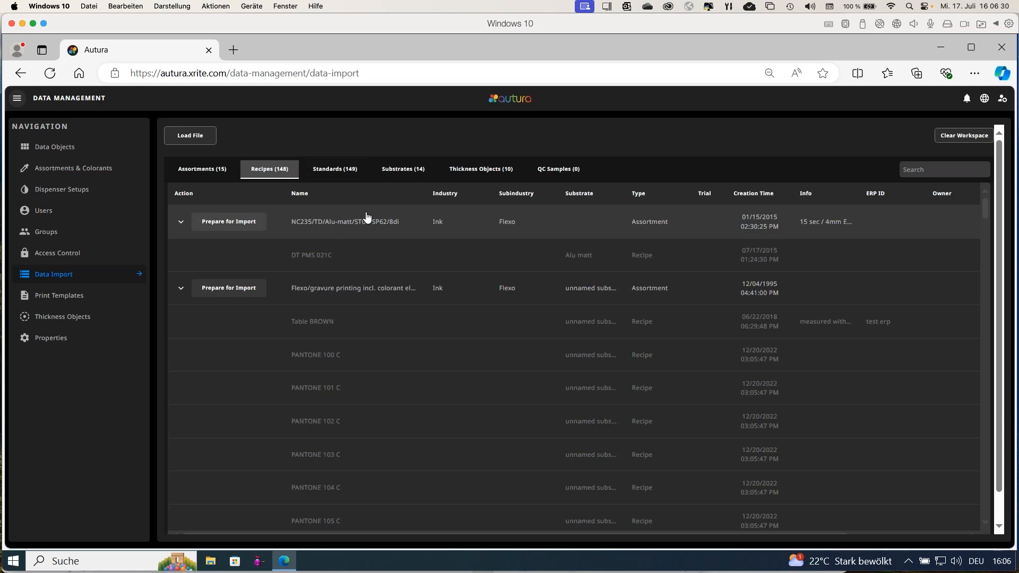
{"action": "left_click", "coordinate": [66, 299]}
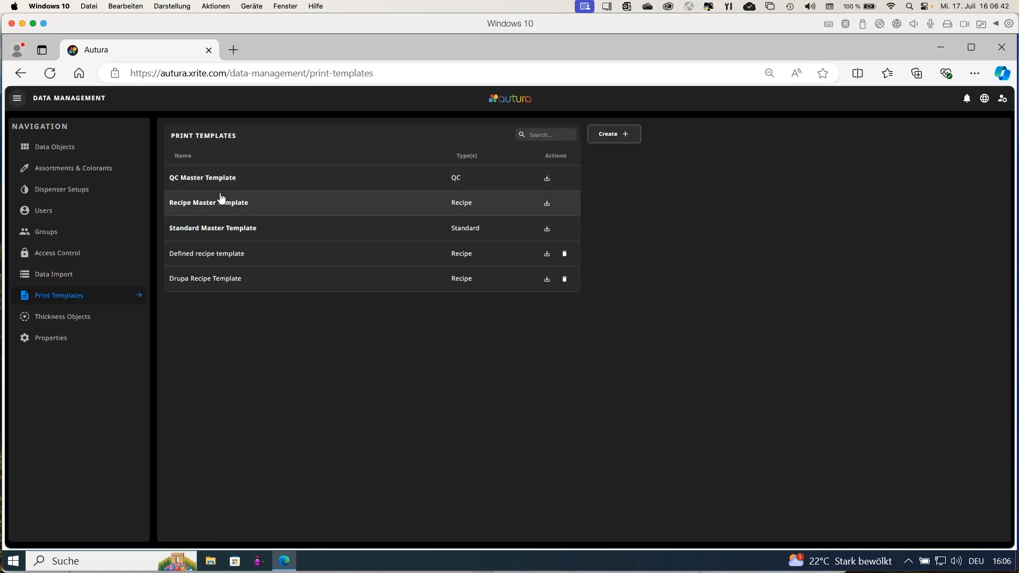
View the details of the thickness object sdfg and of the Drupa Brand property.
{"action": "left_click", "coordinate": [67, 318]}
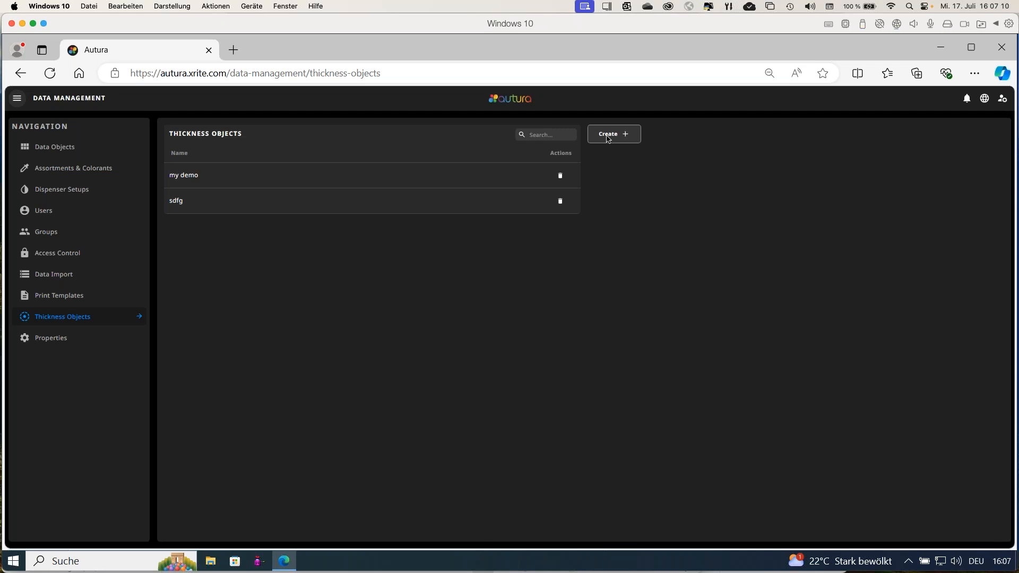
{"action": "left_click", "coordinate": [499, 204]}
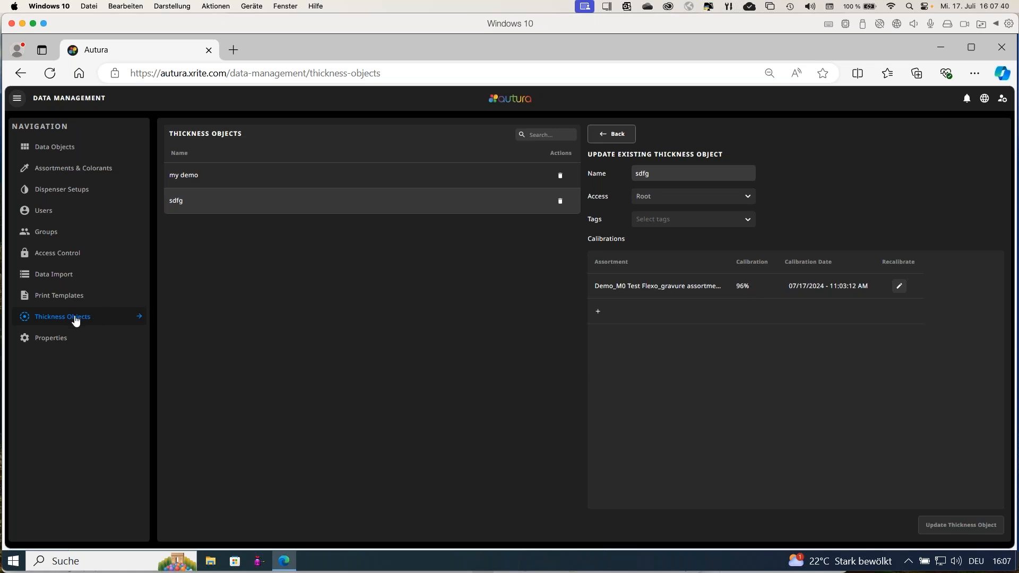
{"action": "left_click", "coordinate": [58, 343]}
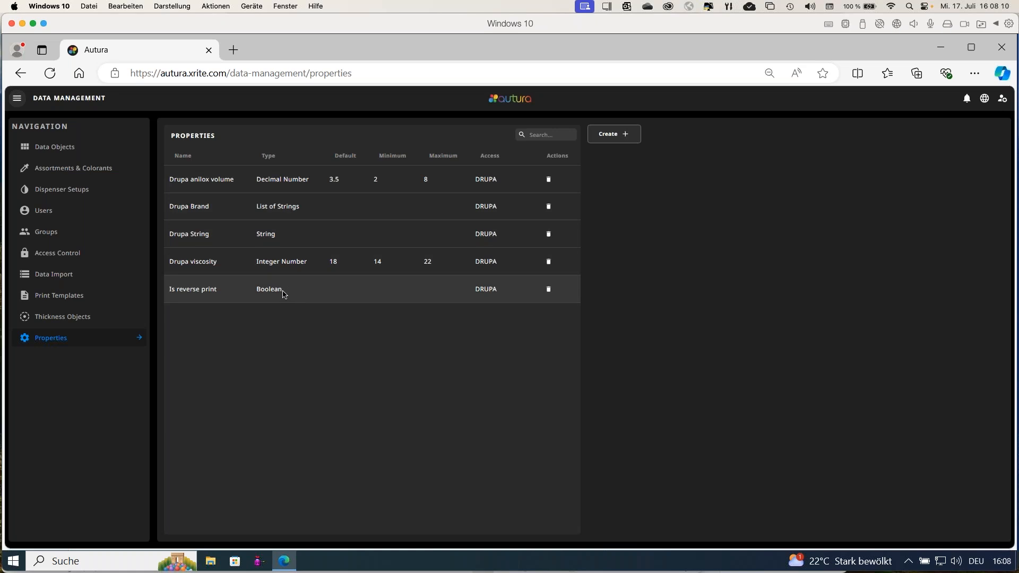
{"action": "double_click", "coordinate": [279, 210]}
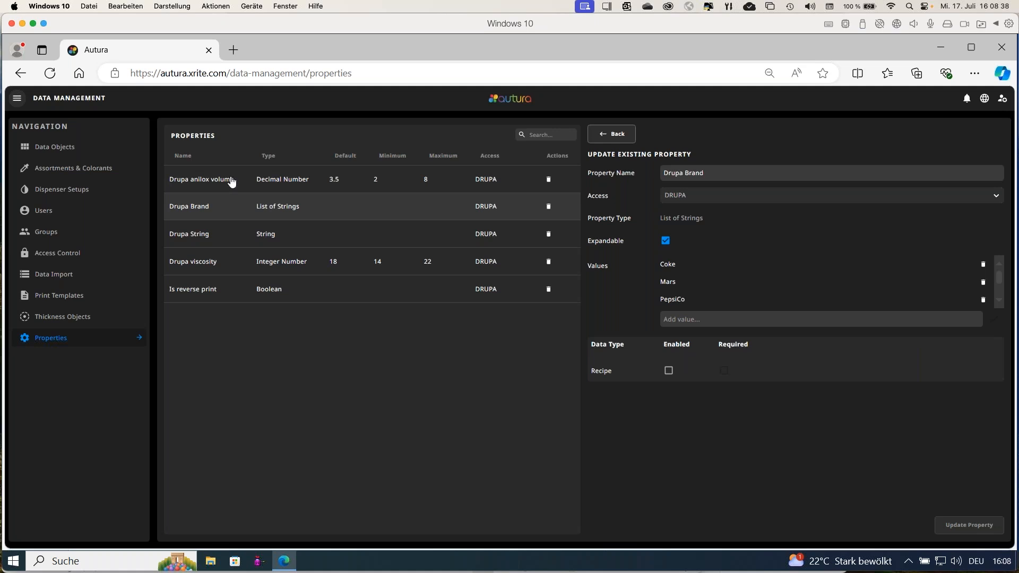
{"action": "left_click", "coordinate": [18, 99]}
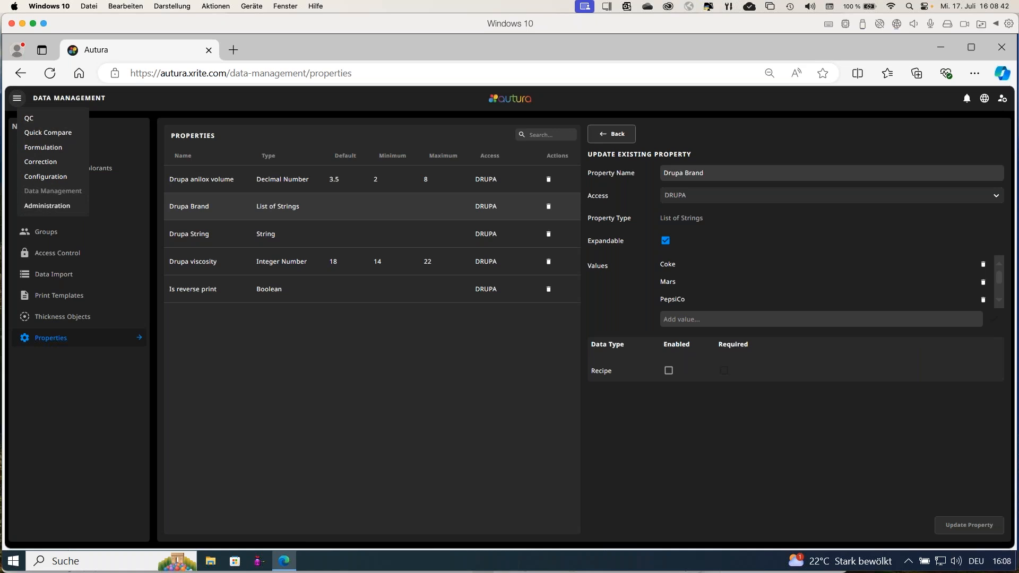
{"action": "left_click", "coordinate": [40, 121]}
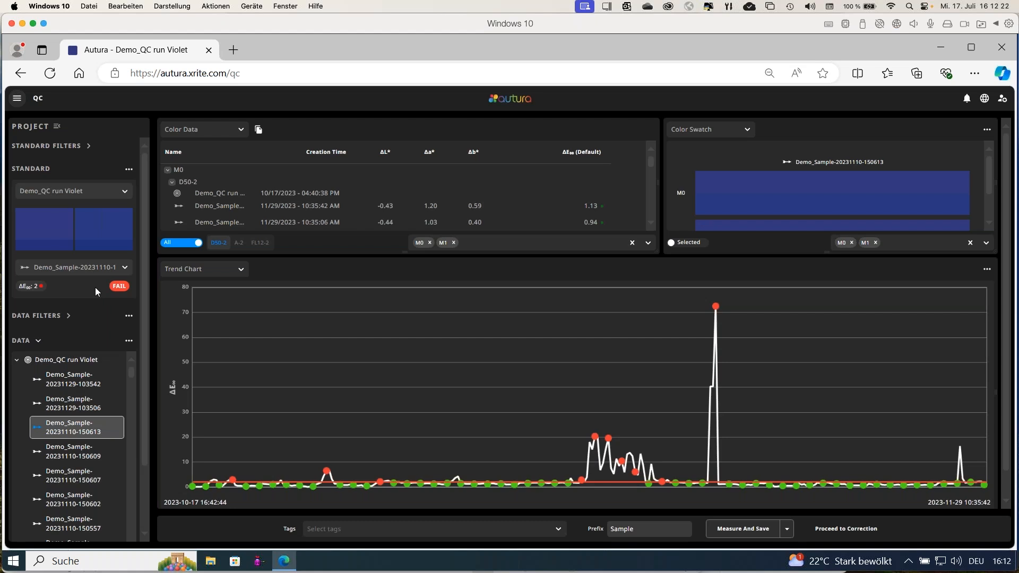
{"action": "left_click", "coordinate": [19, 101]}
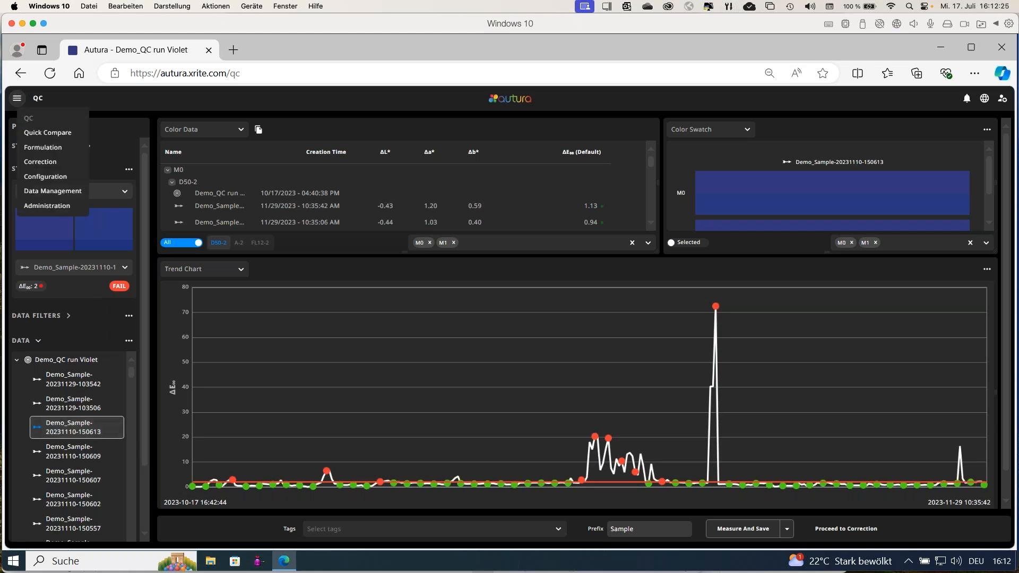
{"action": "left_click", "coordinate": [41, 163]}
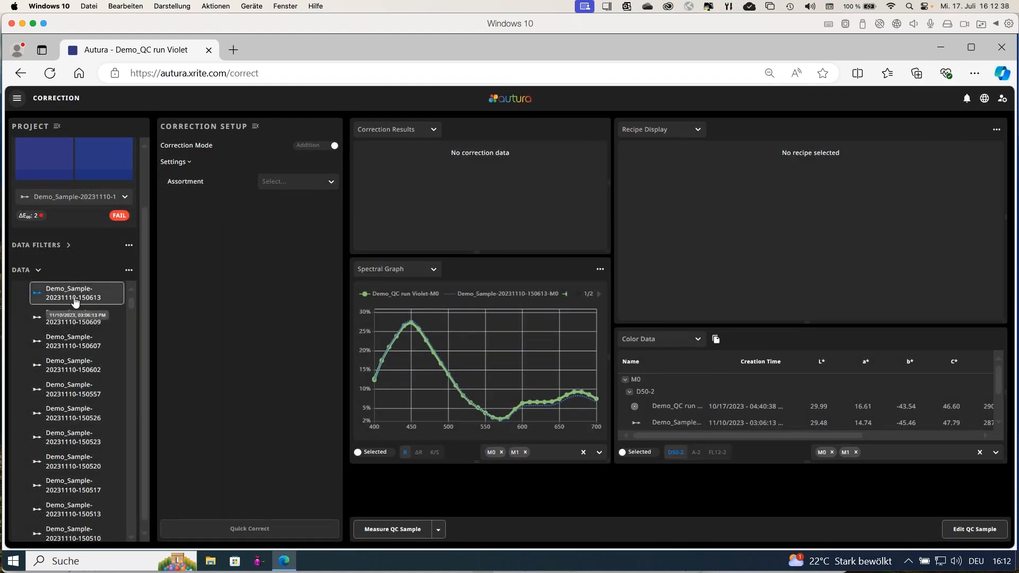
Quick-correct the sample with Flexo/gravure printing incl colorant elements (M0, Transparent Film), excluding XR Op.White and test TW - white.
{"action": "left_click", "coordinate": [296, 186]}
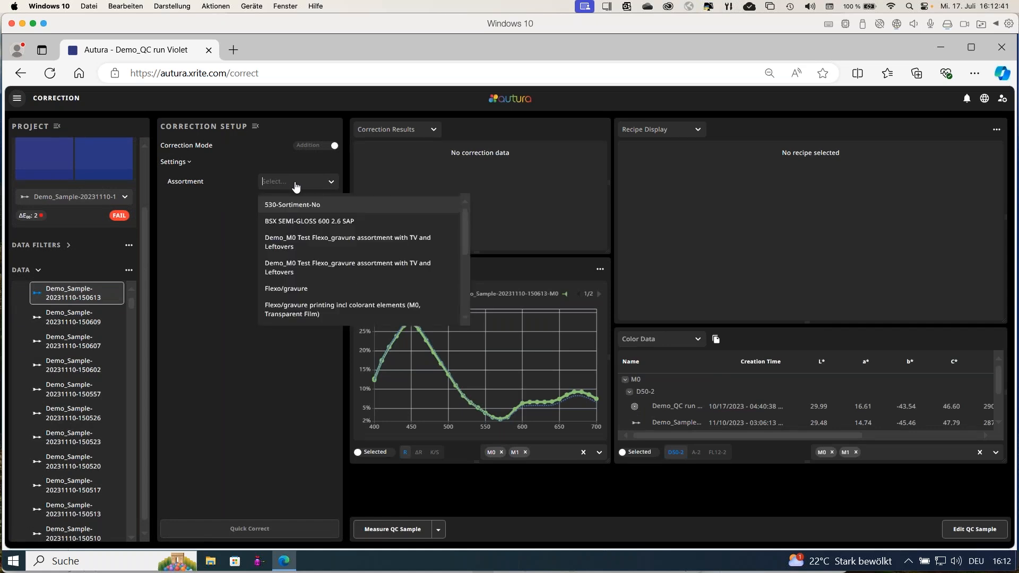
{"action": "left_click", "coordinate": [296, 311]}
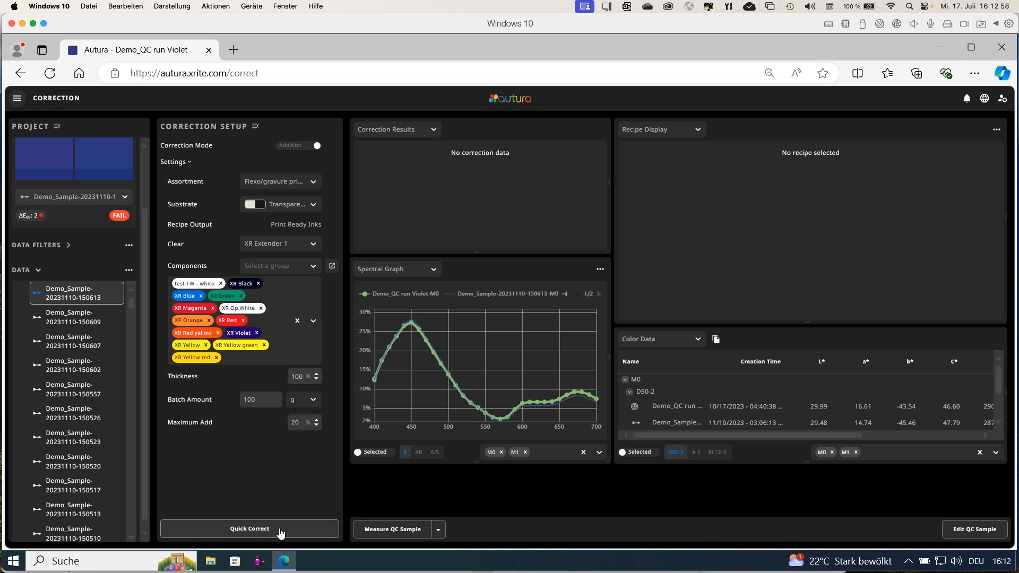
{"action": "left_click", "coordinate": [261, 309]}
{"action": "left_click", "coordinate": [221, 285]}
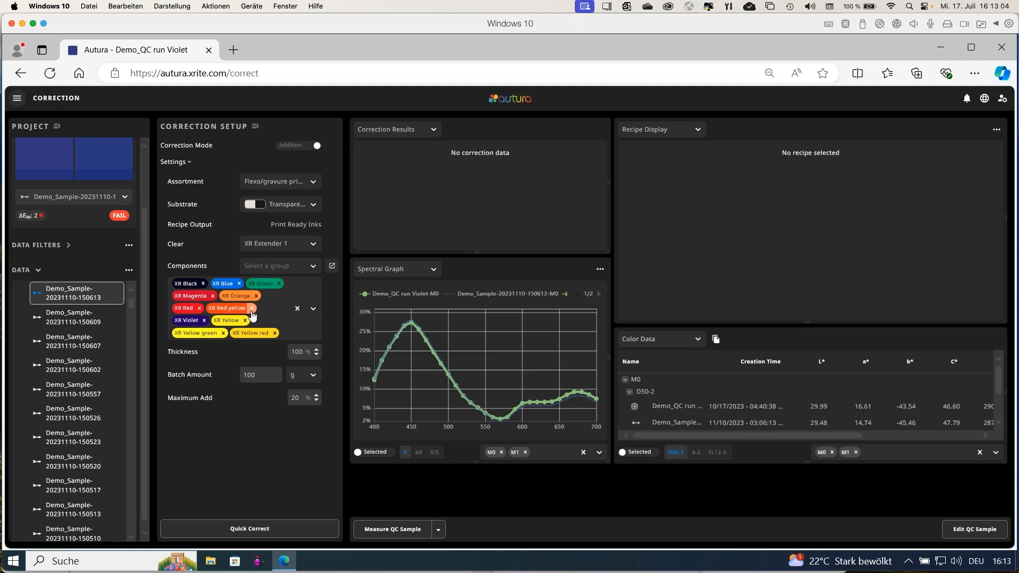
{"action": "left_click", "coordinate": [271, 530]}
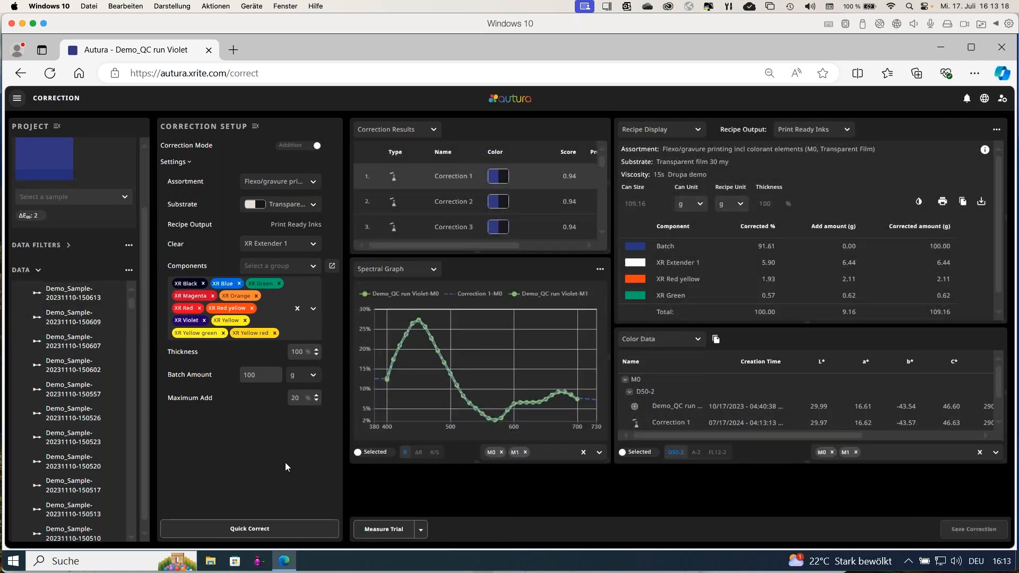
Enlarge the recipe display to examine the batch and addition amounts of Correction 1, and restore the correction setup.
{"action": "left_click", "coordinate": [256, 126]}
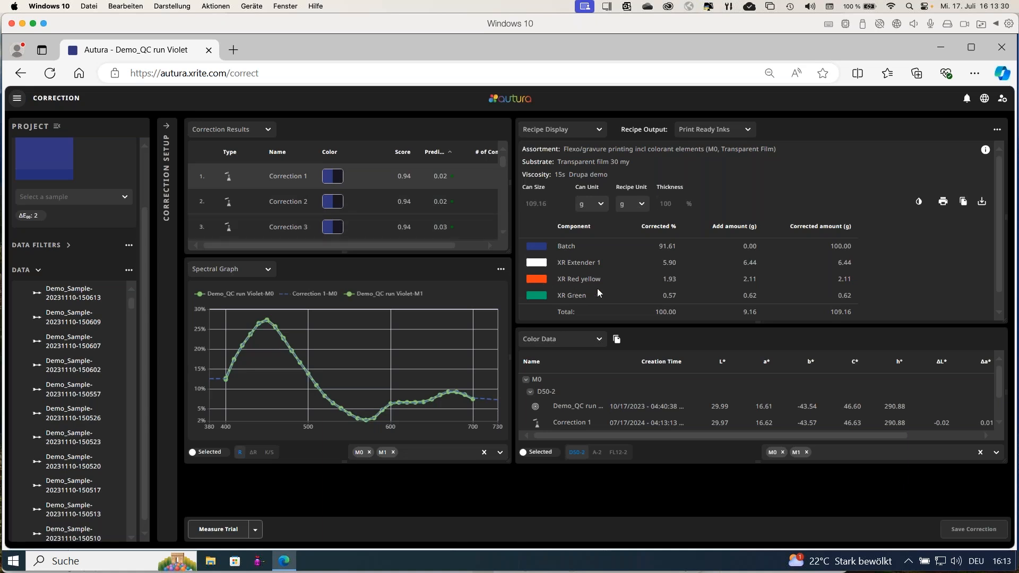
{"action": "left_click_drag", "start_coordinate": [758, 325], "coordinate": [759, 361]}
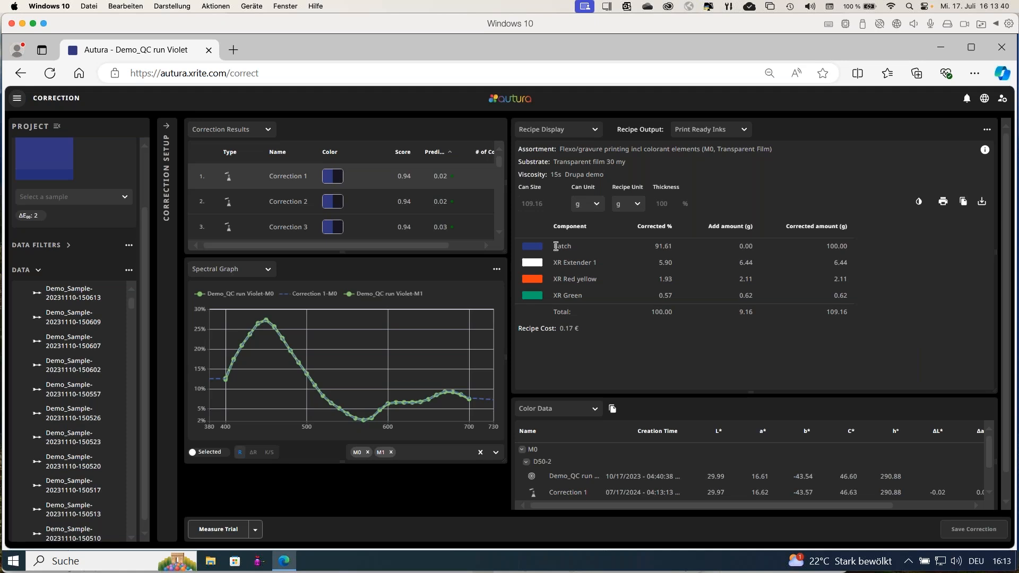
{"action": "left_click_drag", "start_coordinate": [554, 245], "coordinate": [572, 248]}
{"action": "left_click", "coordinate": [167, 129]}
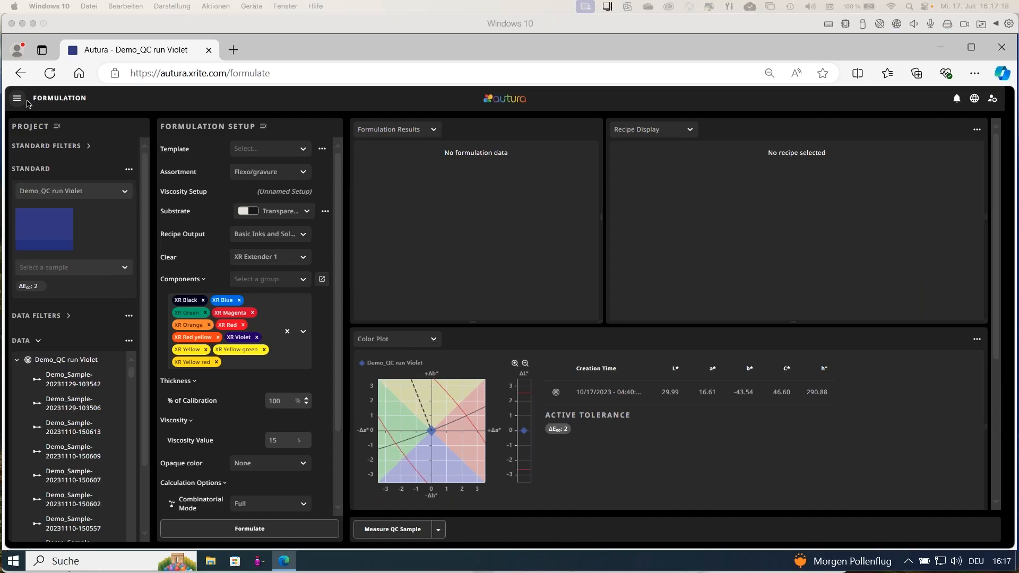
Return to Data Management and open the base assortment Flexo/gravure printing incl colorant elements (M0, Transparent Film).
{"action": "left_click", "coordinate": [17, 99]}
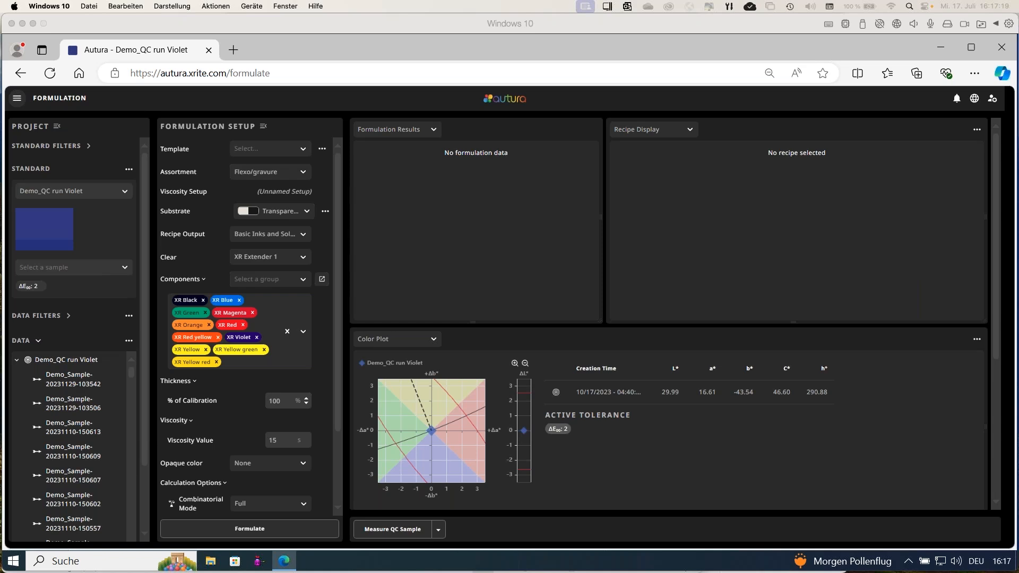
{"action": "left_click", "coordinate": [48, 191]}
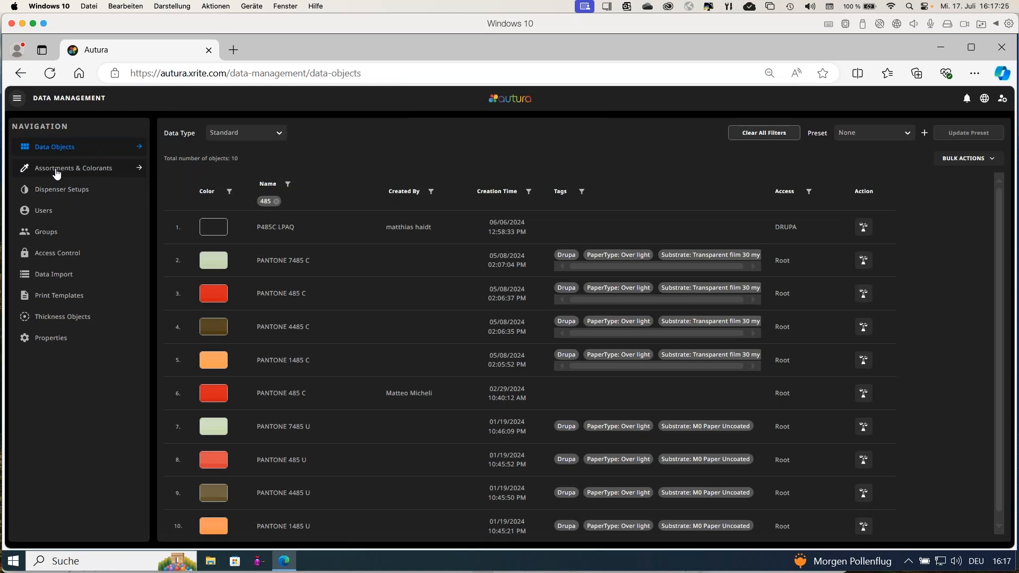
{"action": "left_click", "coordinate": [55, 171]}
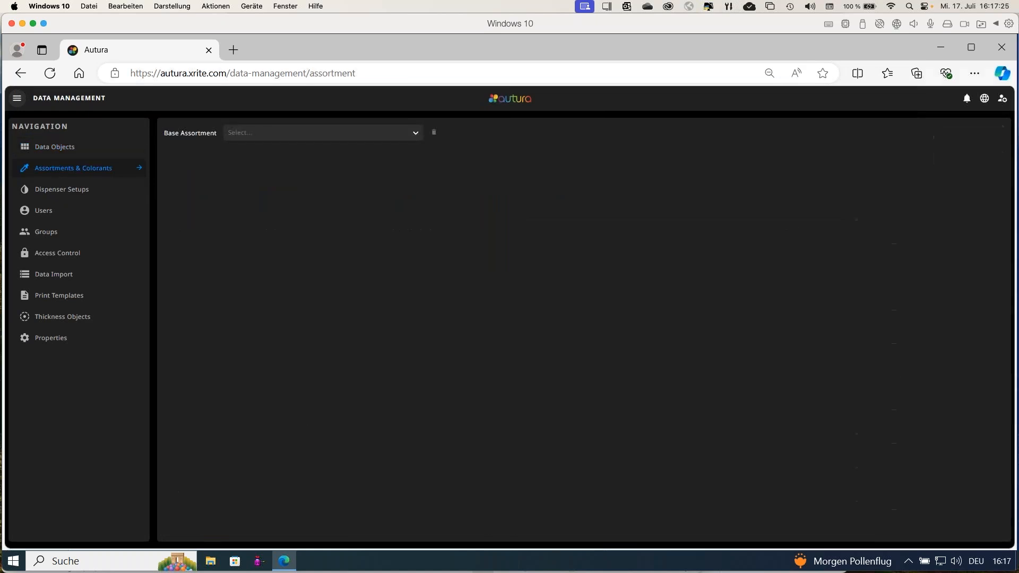
{"action": "left_click", "coordinate": [296, 138]}
{"action": "left_click", "coordinate": [413, 139]}
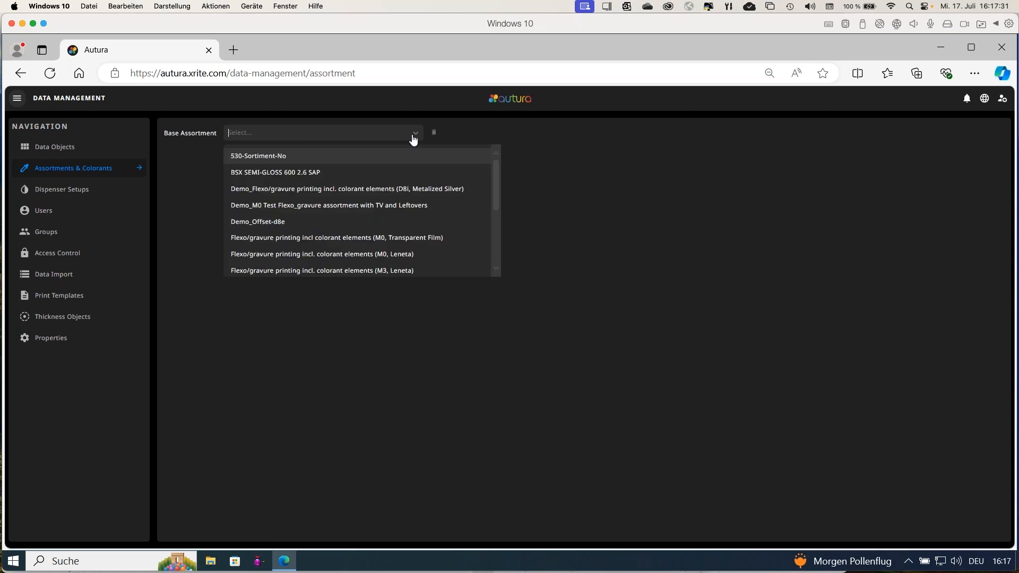
{"action": "left_click", "coordinate": [354, 240]}
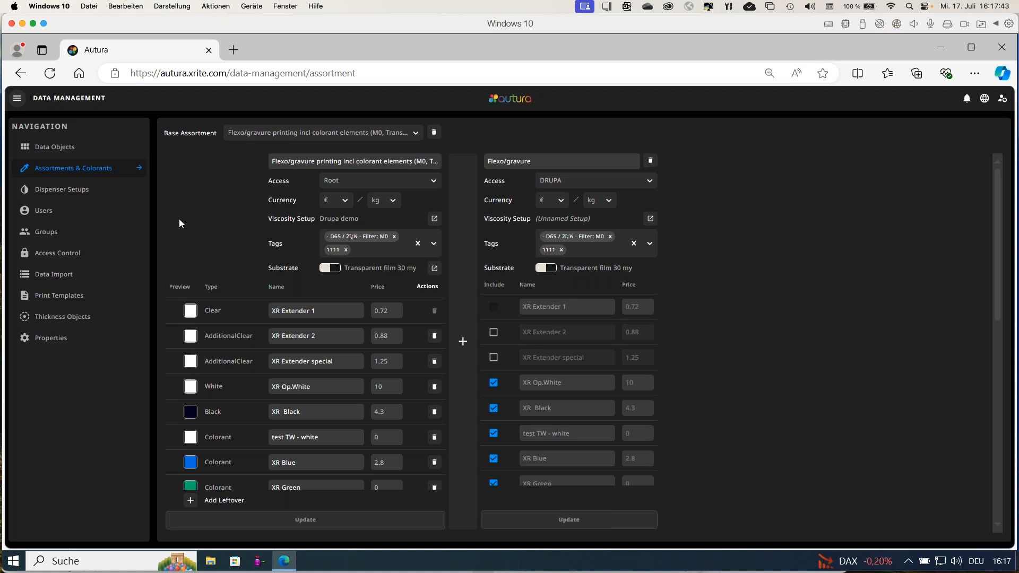
Open the base assortment's viscosity setup and examine the XR Blue viscosity curve.
{"action": "scroll", "coordinate": [180, 223], "scroll_direction": "down", "scroll_amount": 1}
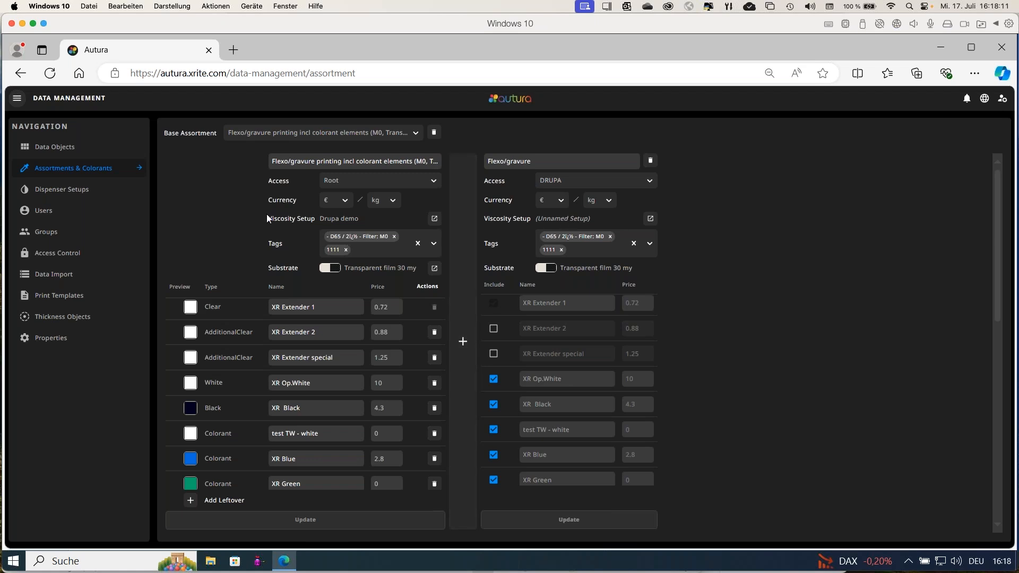
{"action": "left_click", "coordinate": [436, 220]}
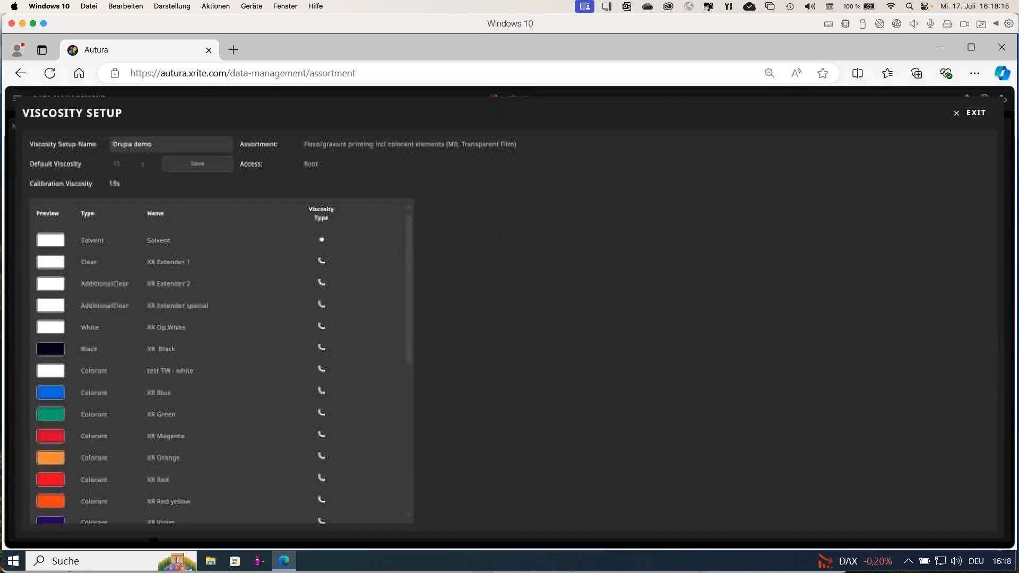
{"action": "left_click", "coordinate": [116, 398]}
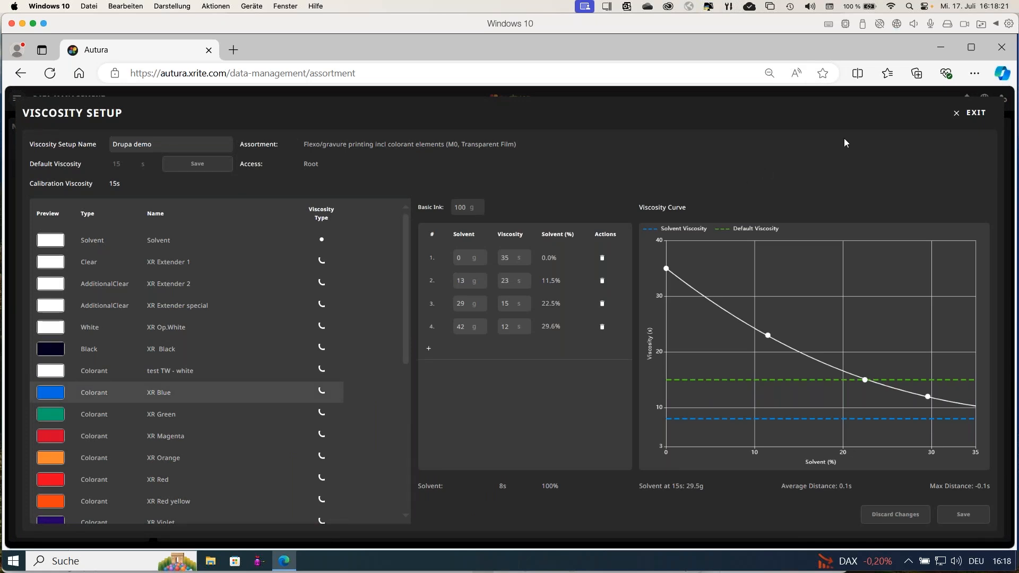
Exit the viscosity setup, go to Dispenser Setups, and open a blank new dispenser setup to view its general settings.
{"action": "left_click", "coordinate": [957, 113]}
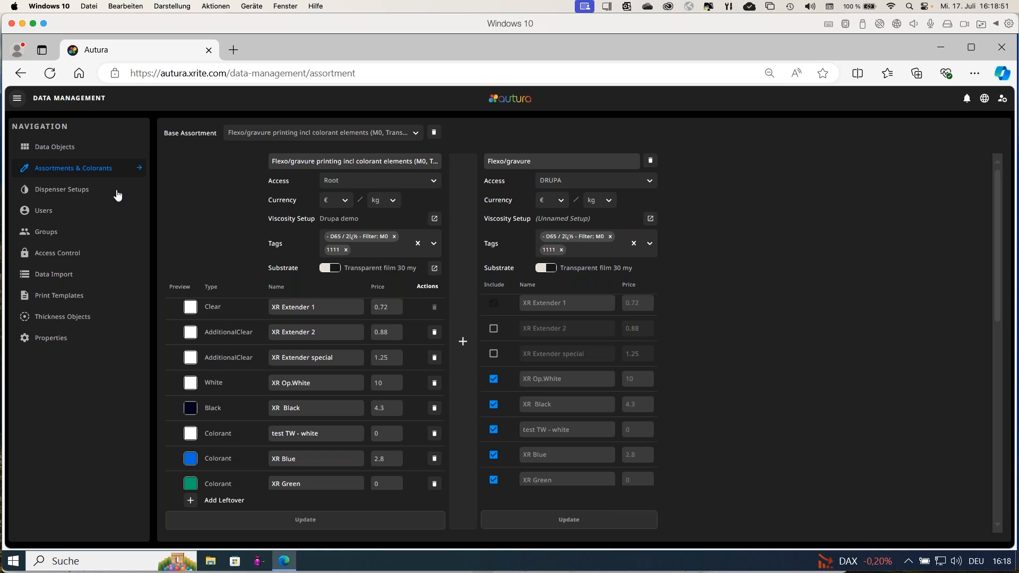
{"action": "left_click", "coordinate": [71, 190]}
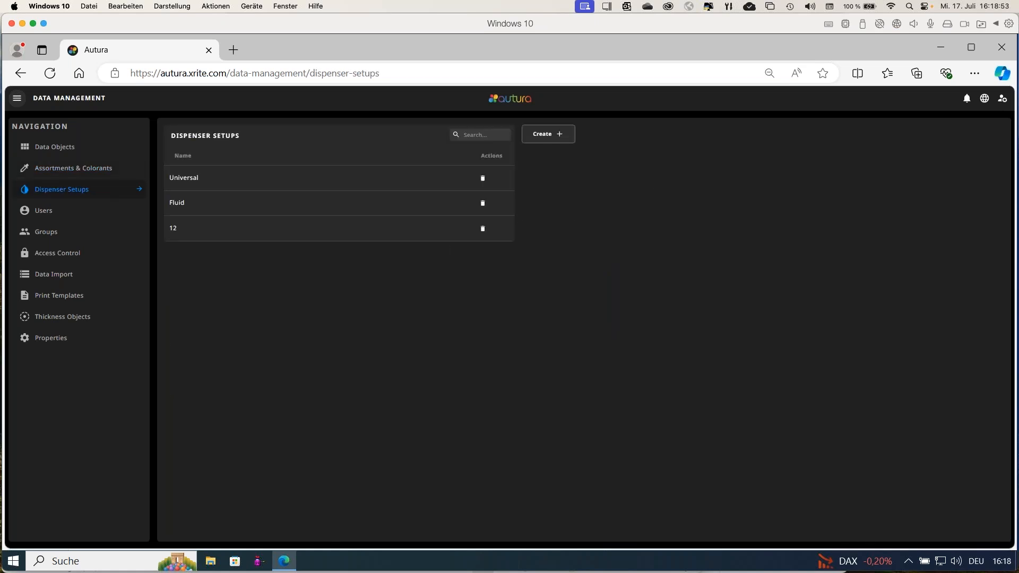
{"action": "left_click", "coordinate": [540, 137]}
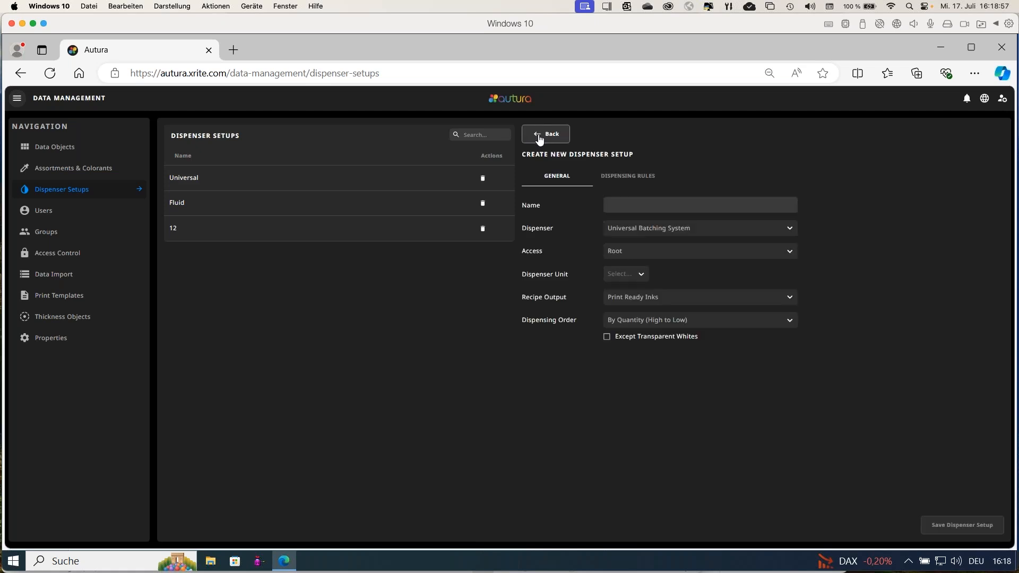
Open the existing Universal dispenser setup and examine the supported dispenser systems without changing the selection.
{"action": "left_click", "coordinate": [329, 184]}
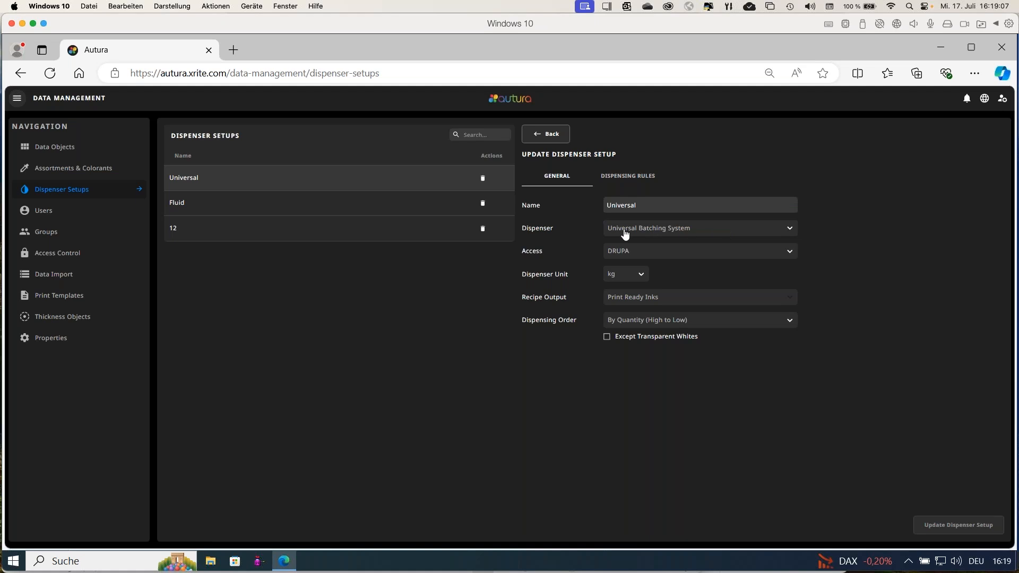
{"action": "left_click", "coordinate": [718, 232]}
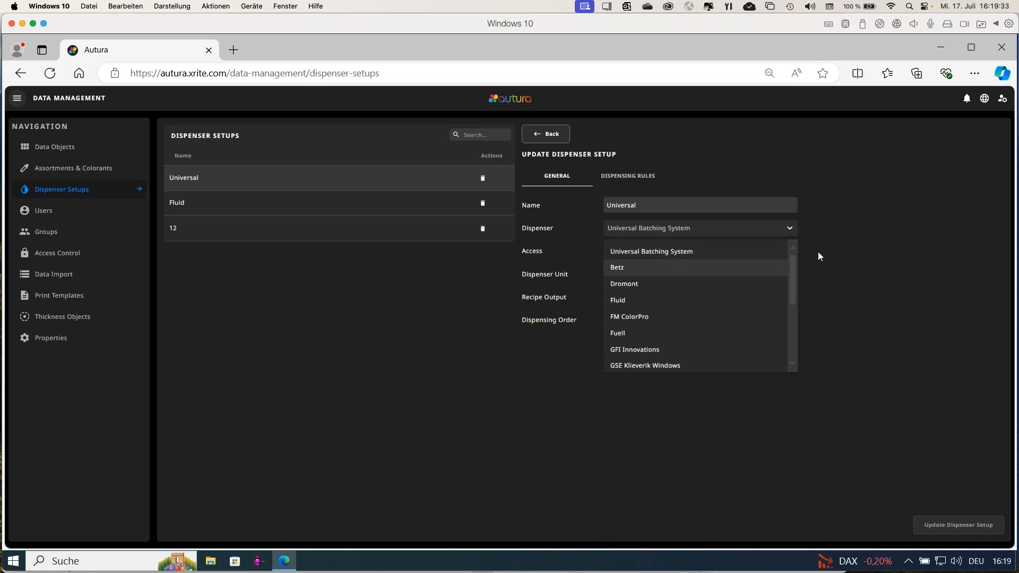
{"action": "left_click", "coordinate": [824, 237]}
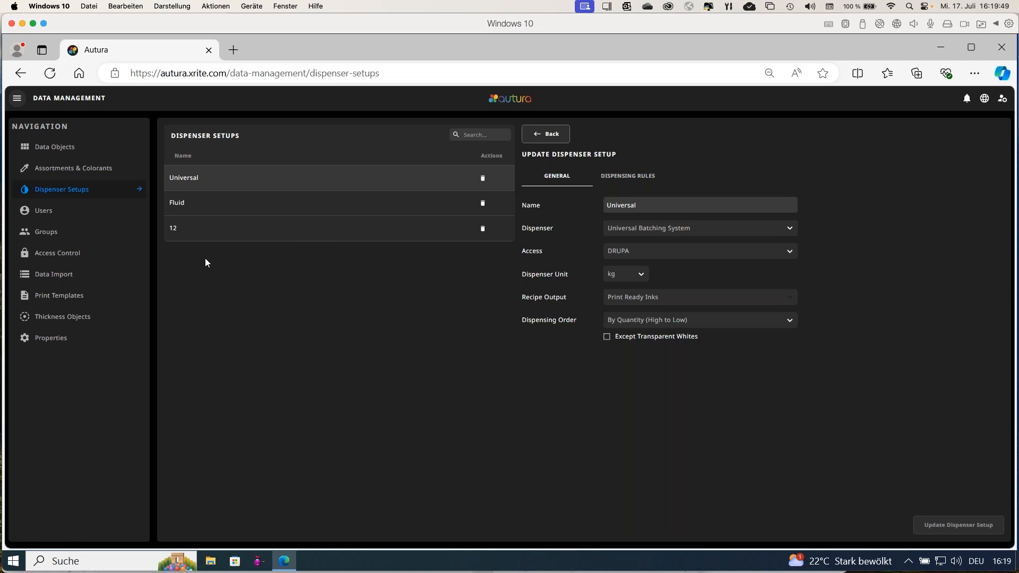
Open the Print Templates section of Data Management to view the available QC, recipe and standard templates.
{"action": "left_click", "coordinate": [68, 298]}
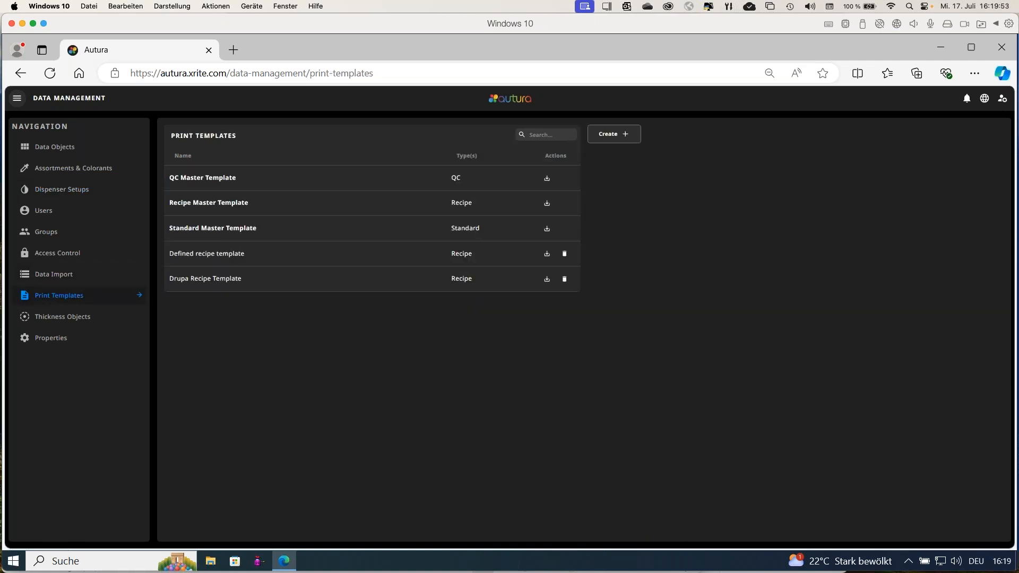